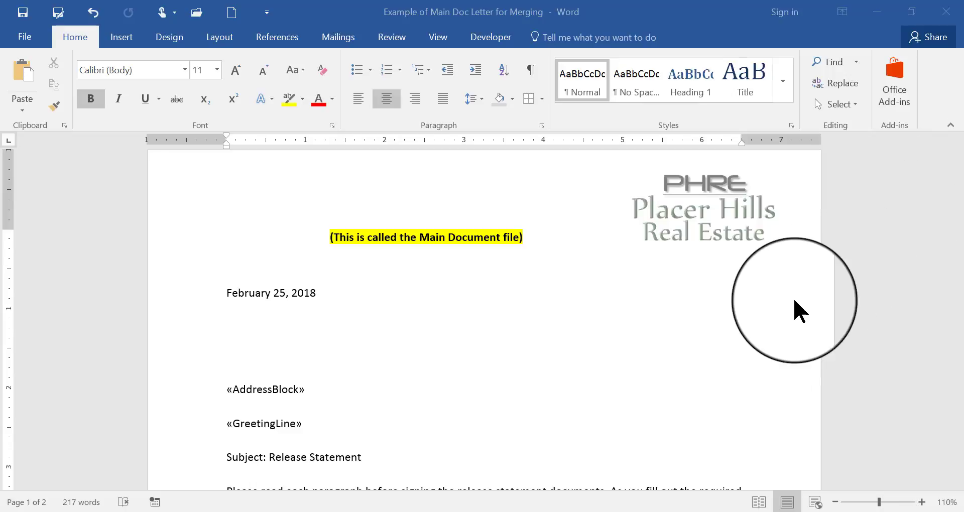
Look through the main document letter's merge fields and opening paragraphs, and switch to the data source table document
{"action": "left_click", "coordinate": [776, 307]}
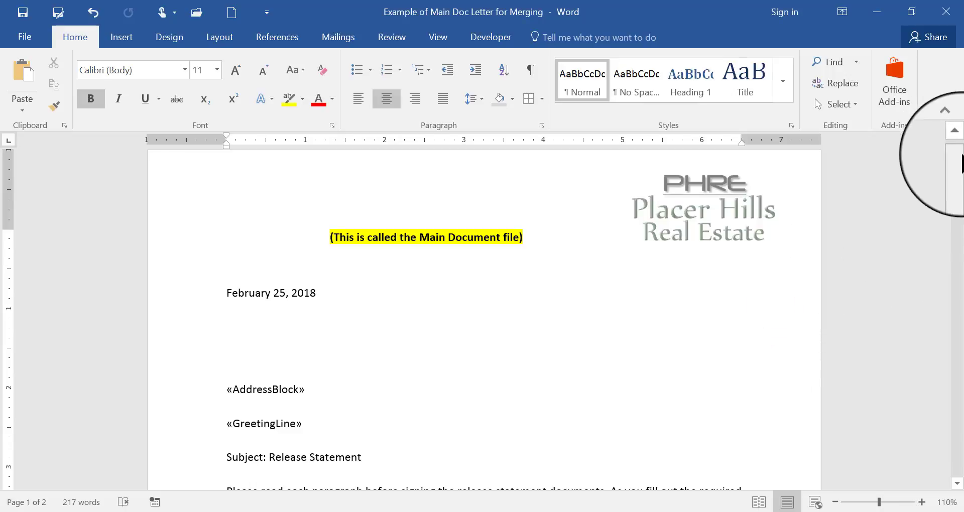
{"action": "left_click_drag", "start_coordinate": [961, 164], "coordinate": [777, 209]}
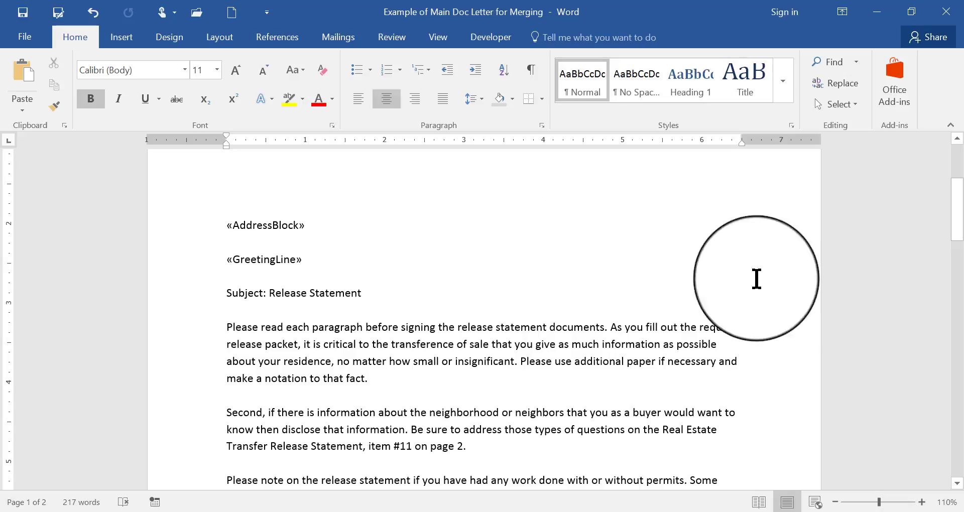
{"action": "left_click", "coordinate": [212, 338]}
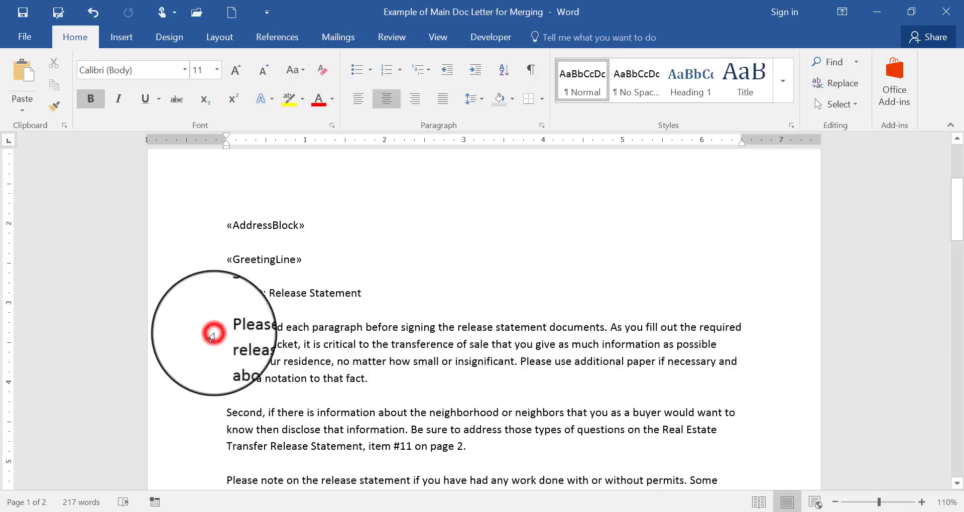
{"action": "left_click", "coordinate": [481, 388]}
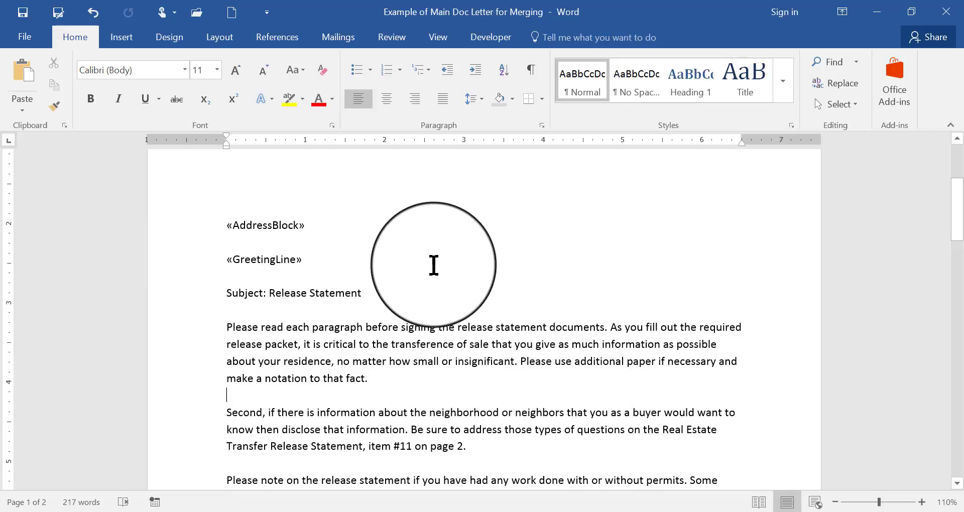
{"action": "left_click_drag", "start_coordinate": [957, 227], "coordinate": [956, 207]}
{"action": "scroll", "coordinate": [571, 304], "scroll_direction": "up", "scroll_amount": 1}
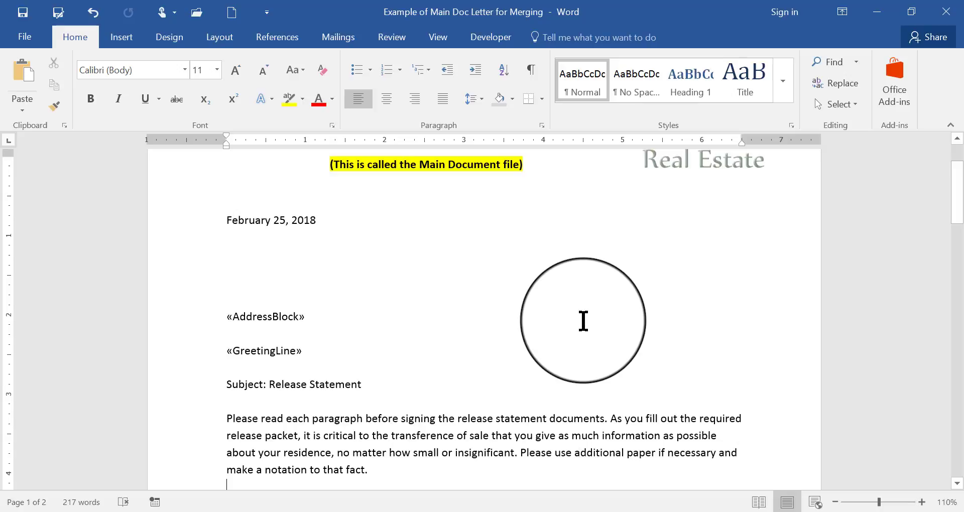
{"action": "left_click", "coordinate": [282, 510]}
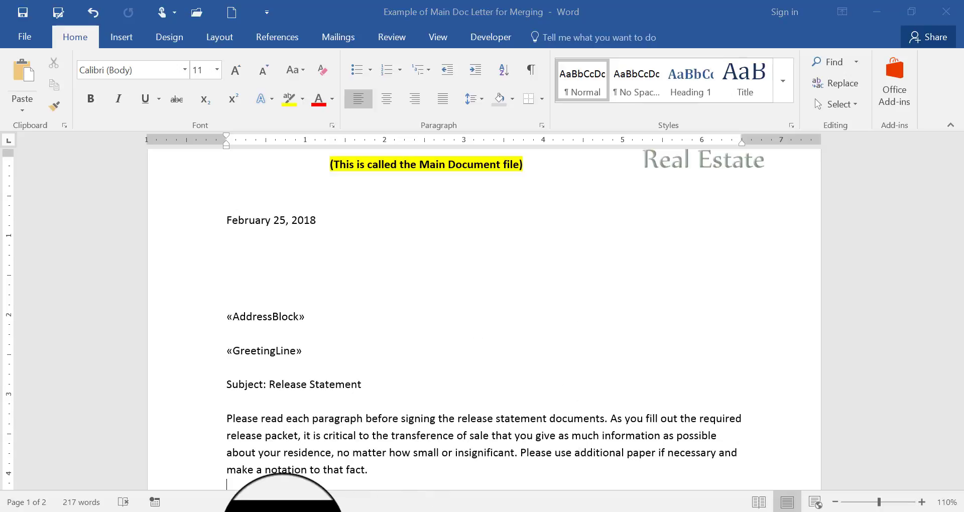
{"action": "left_click", "coordinate": [246, 489]}
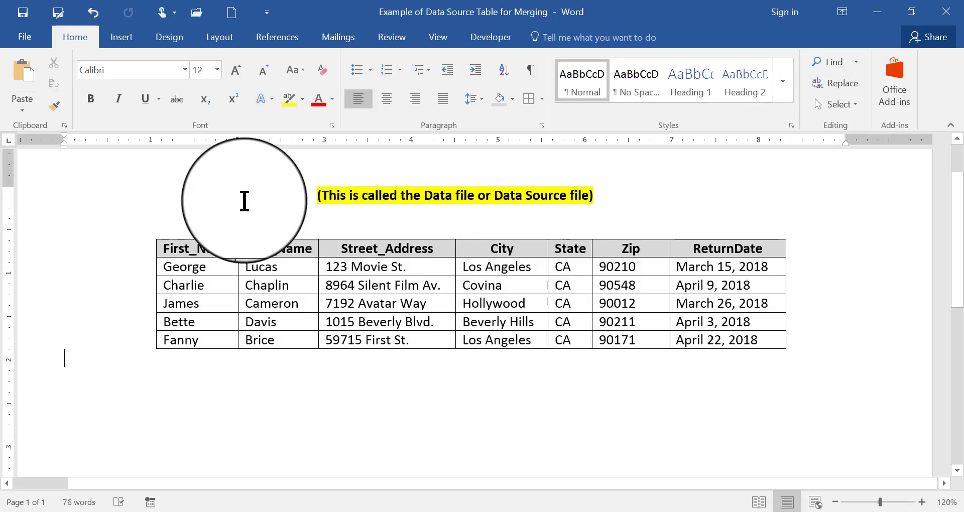
Return to the main document letter and examine its body paragraphs and the ReturnDate merge field
{"action": "key", "text": "alt"}
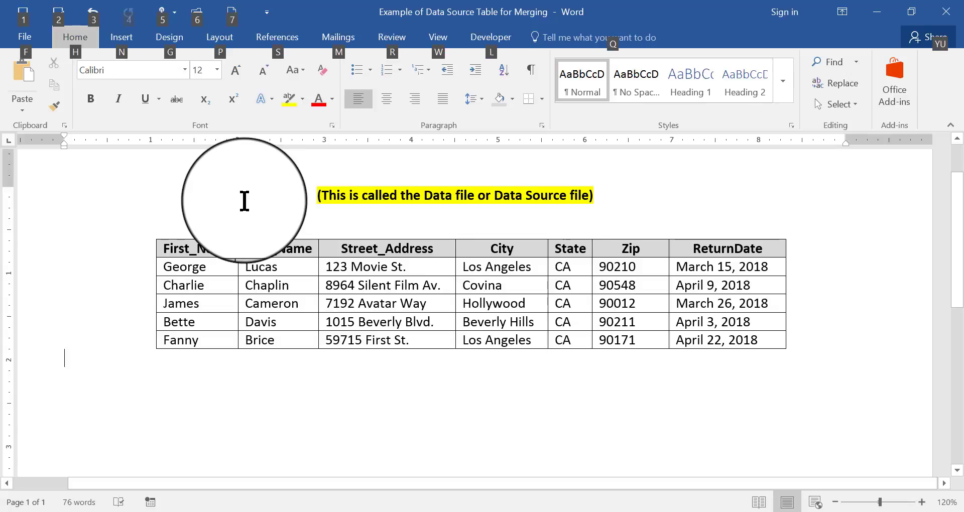
{"action": "key", "text": "alt+Tab"}
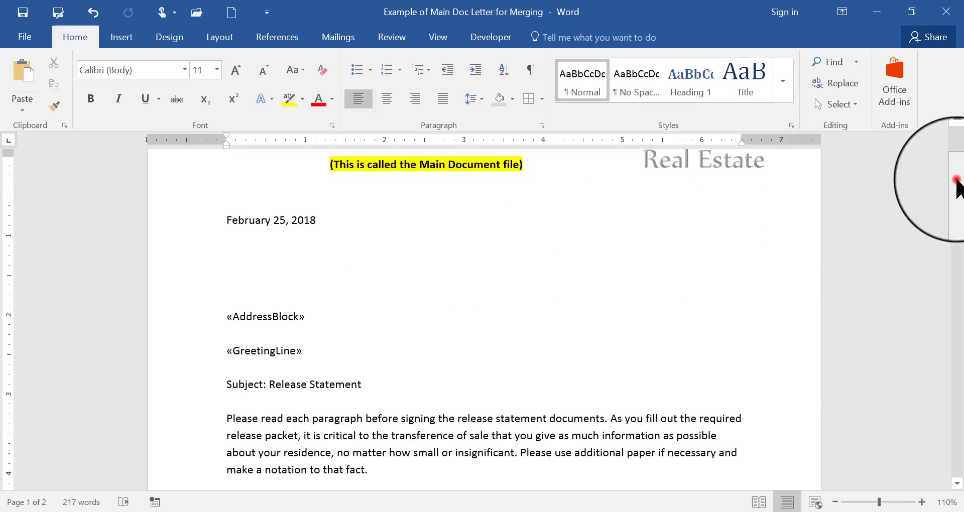
{"action": "left_click_drag", "start_coordinate": [955, 179], "coordinate": [955, 199]}
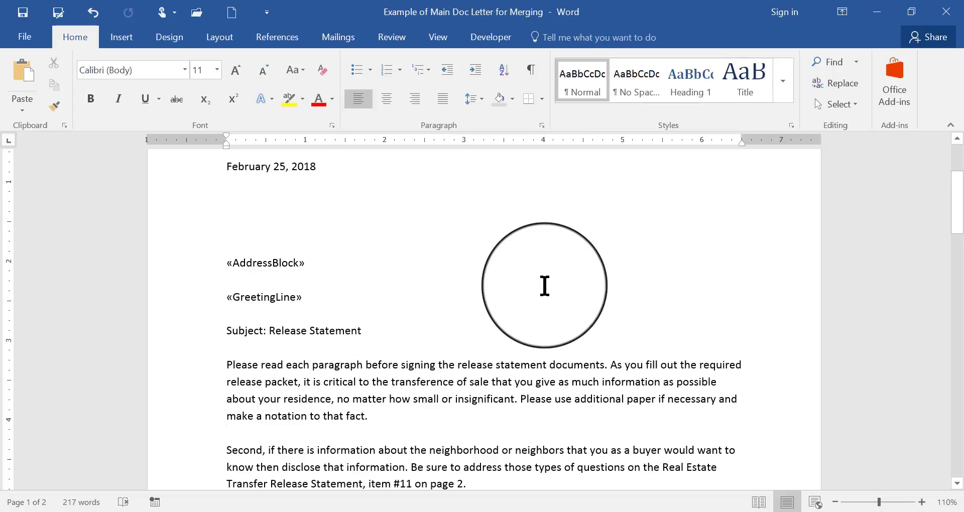
{"action": "mouse_move", "coordinate": [958, 198]}
{"action": "left_mouse_down"}
{"action": "mouse_move", "coordinate": [950, 274]}
{"action": "mouse_move", "coordinate": [950, 254]}
{"action": "left_mouse_up"}
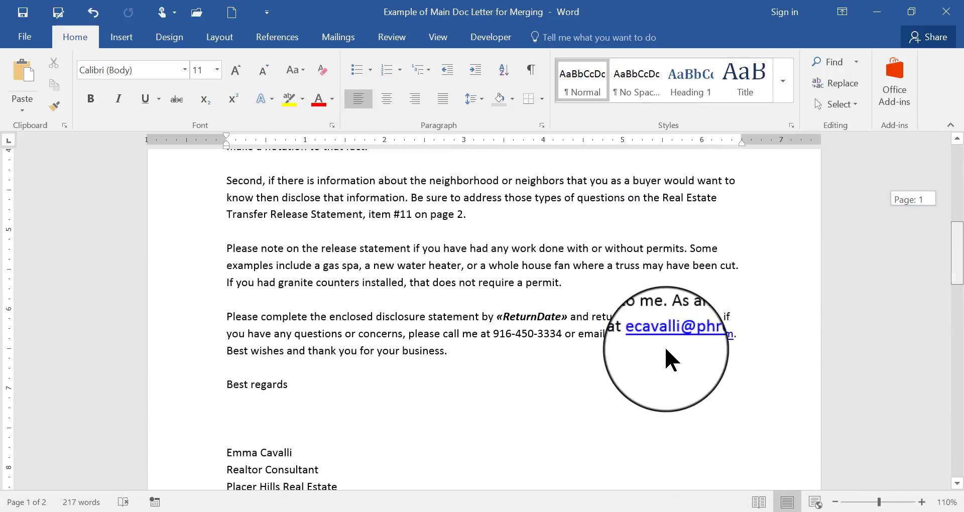
{"action": "scroll", "coordinate": [633, 336], "scroll_direction": "down", "scroll_amount": 5}
{"action": "left_click", "coordinate": [958, 186]}
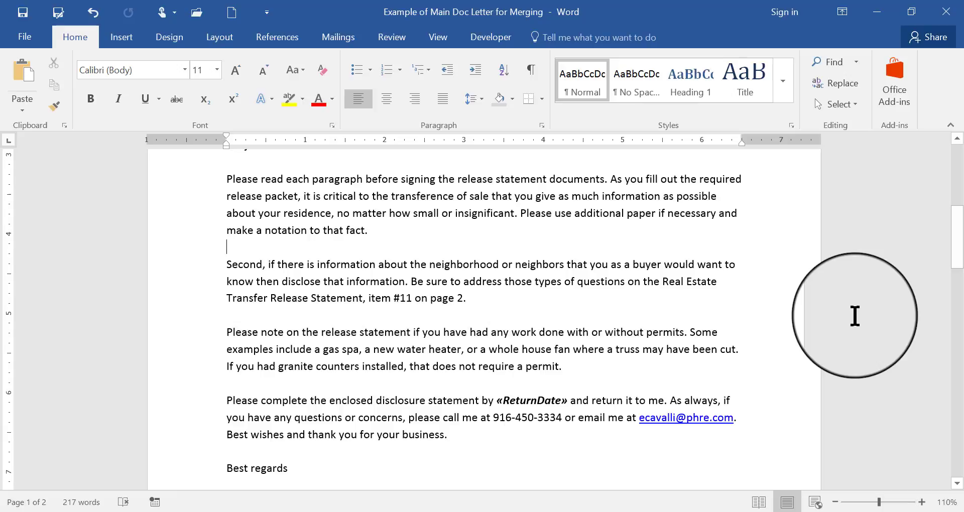
{"action": "scroll", "coordinate": [855, 316], "scroll_direction": "up", "scroll_amount": 2}
{"action": "scroll", "coordinate": [855, 316], "scroll_direction": "down", "scroll_amount": 2}
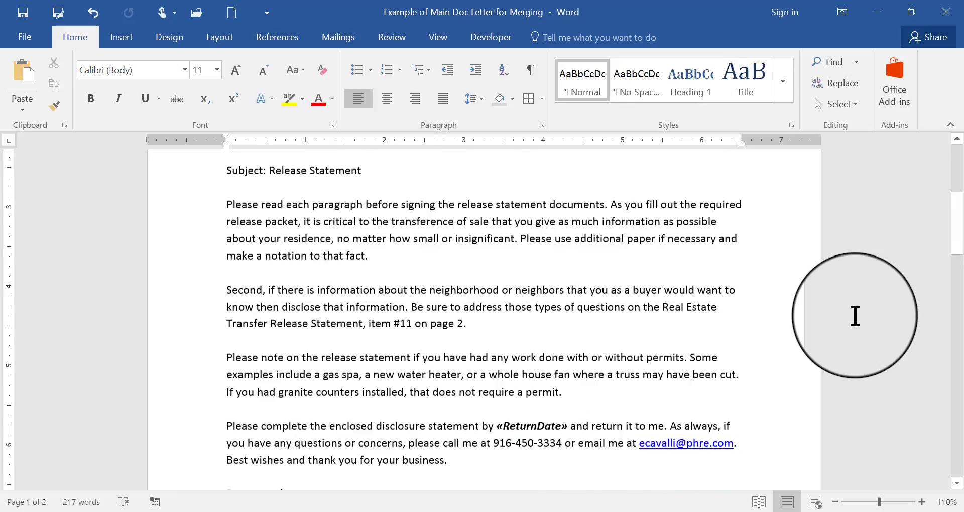
{"action": "left_click", "coordinate": [226, 263]}
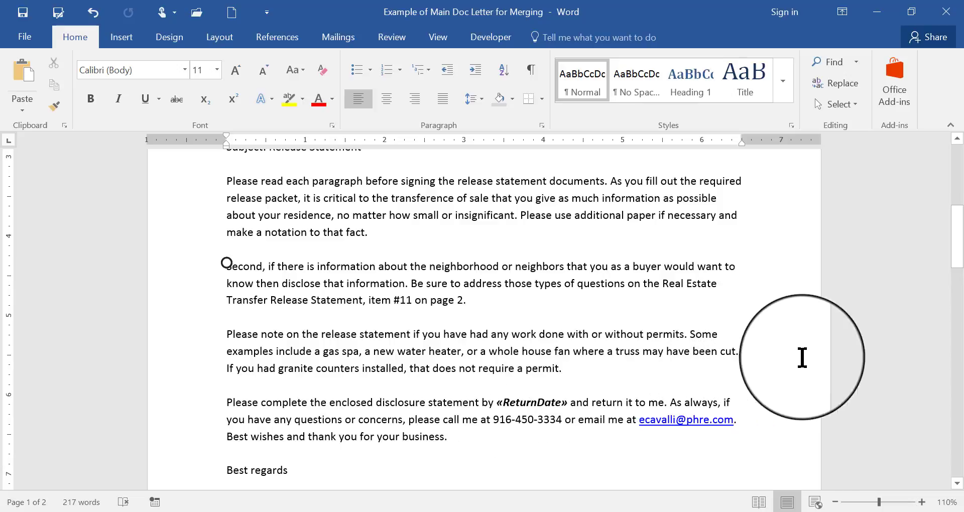
Delete the AddressBlock and GreetingLine merge fields between the date and the subject line
{"action": "left_click", "coordinate": [958, 247]}
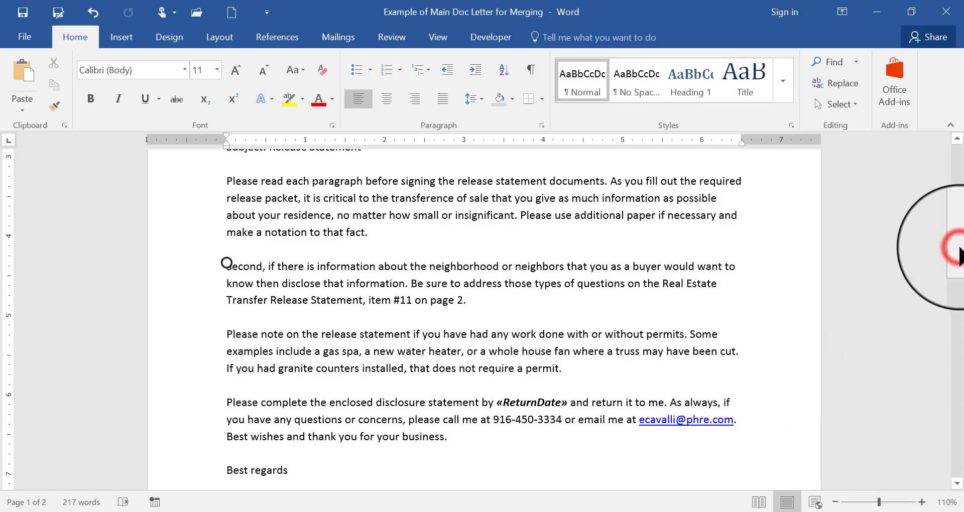
{"action": "left_click_drag", "start_coordinate": [960, 248], "coordinate": [951, 210]}
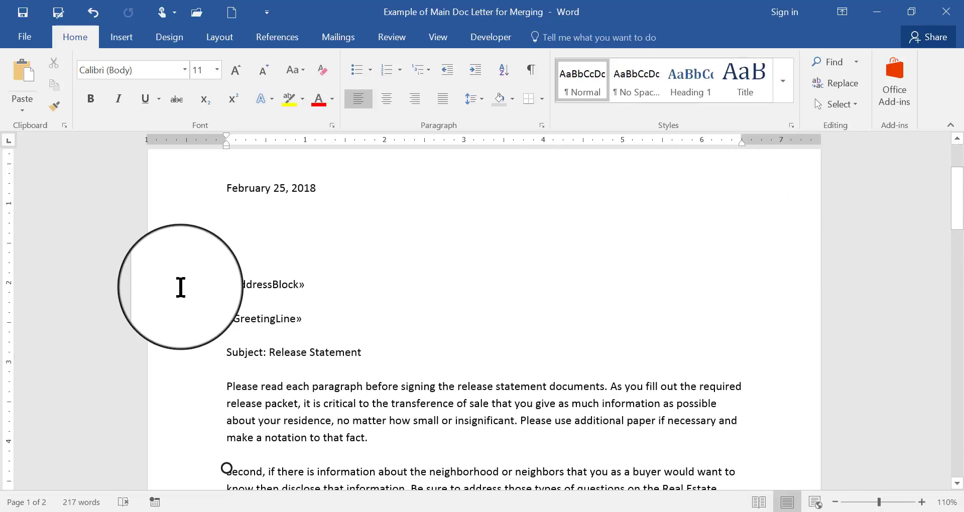
{"action": "left_click_drag", "start_coordinate": [224, 279], "coordinate": [347, 321]}
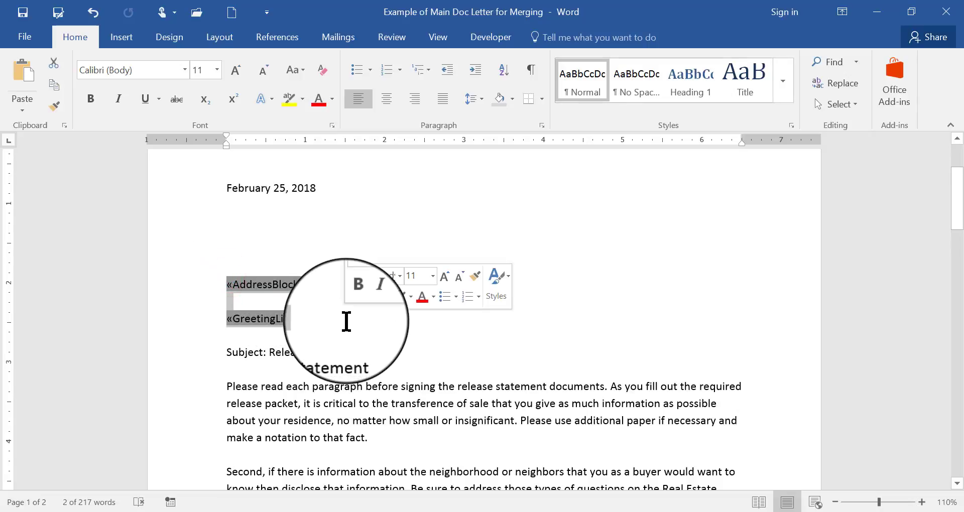
{"action": "key", "text": "Delete"}
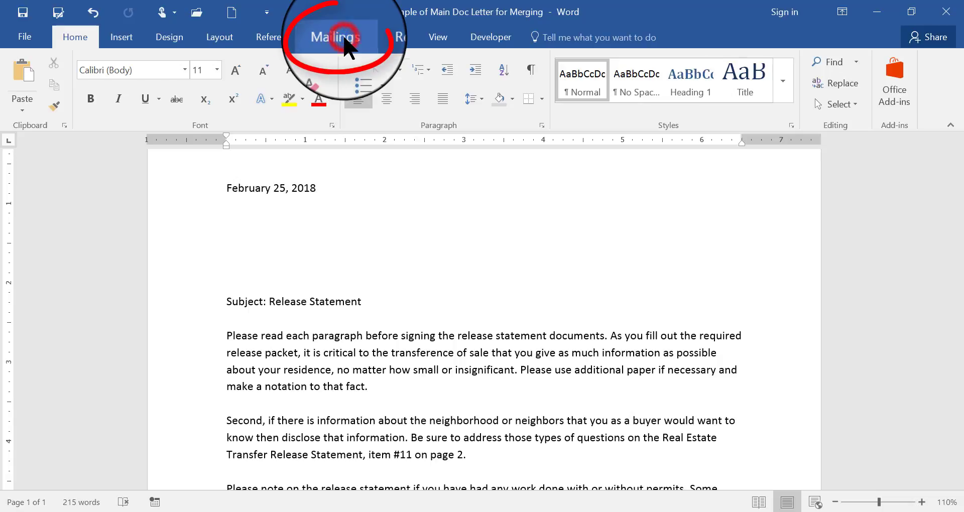
Attach the existing file "Example of Data Source Table for Merging" as the letter's mail merge recipient list
{"action": "left_click", "coordinate": [345, 40]}
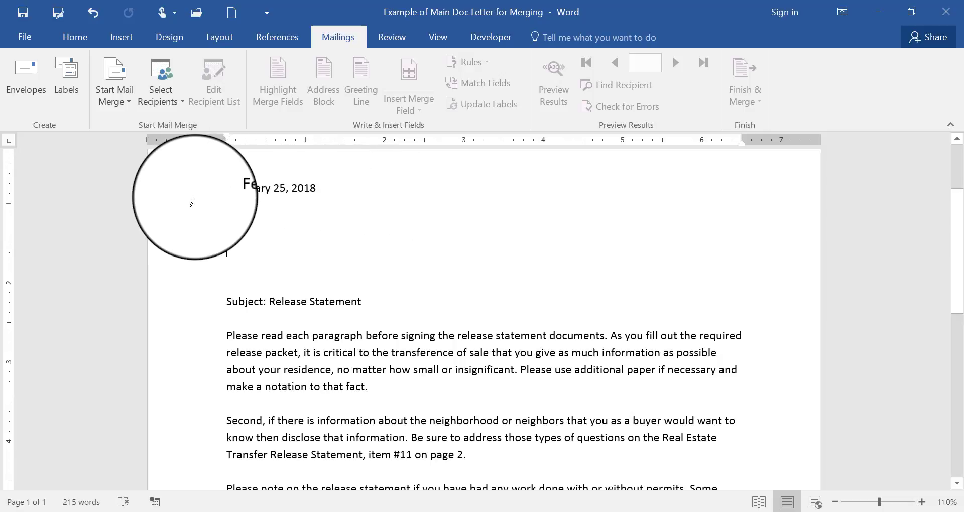
{"action": "left_click", "coordinate": [162, 103]}
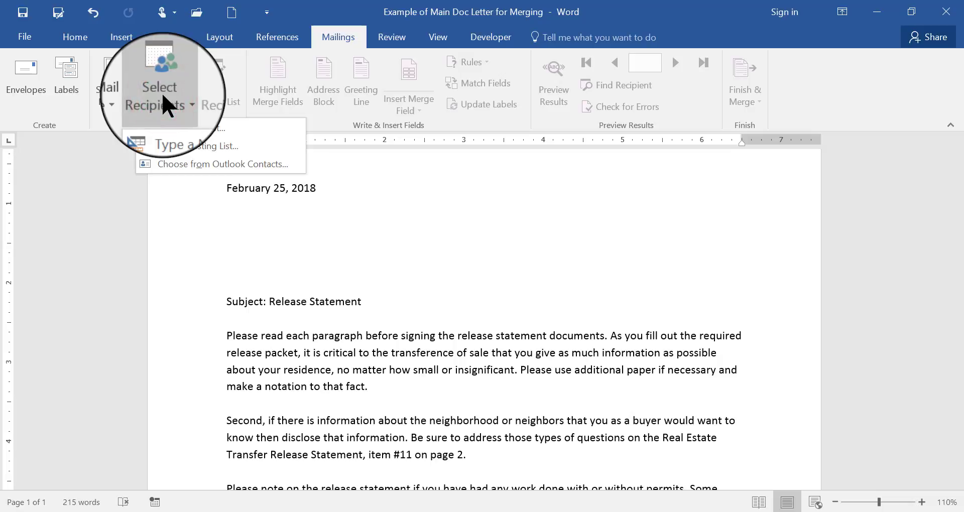
{"action": "left_click", "coordinate": [178, 147]}
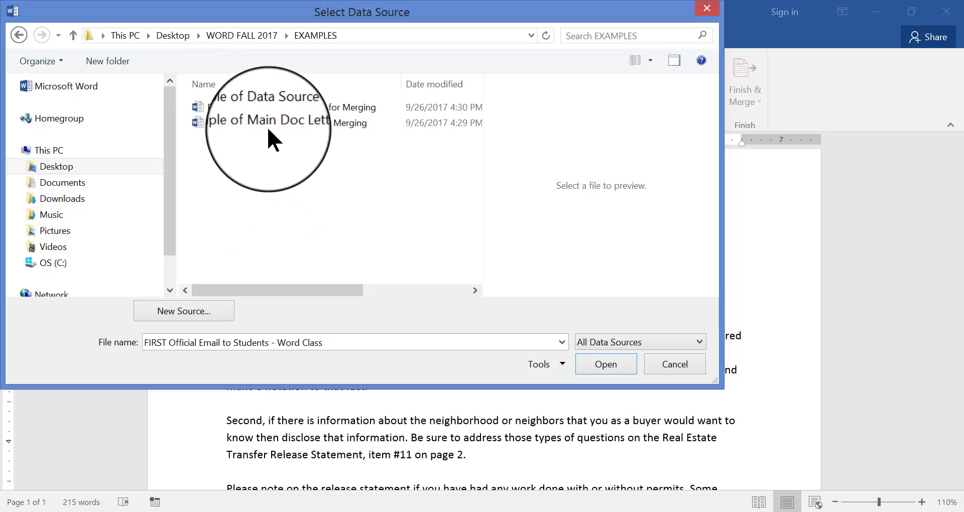
{"action": "left_click", "coordinate": [270, 108]}
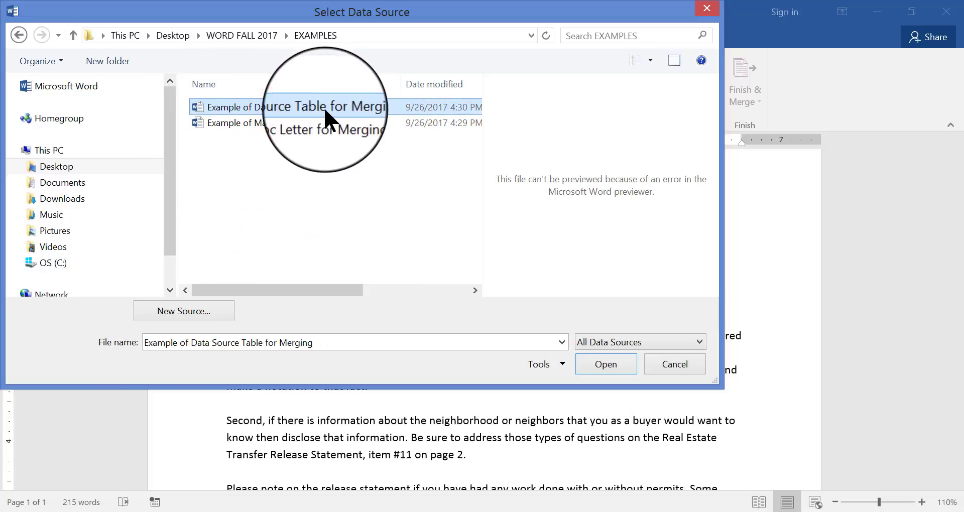
{"action": "double_click", "coordinate": [227, 115]}
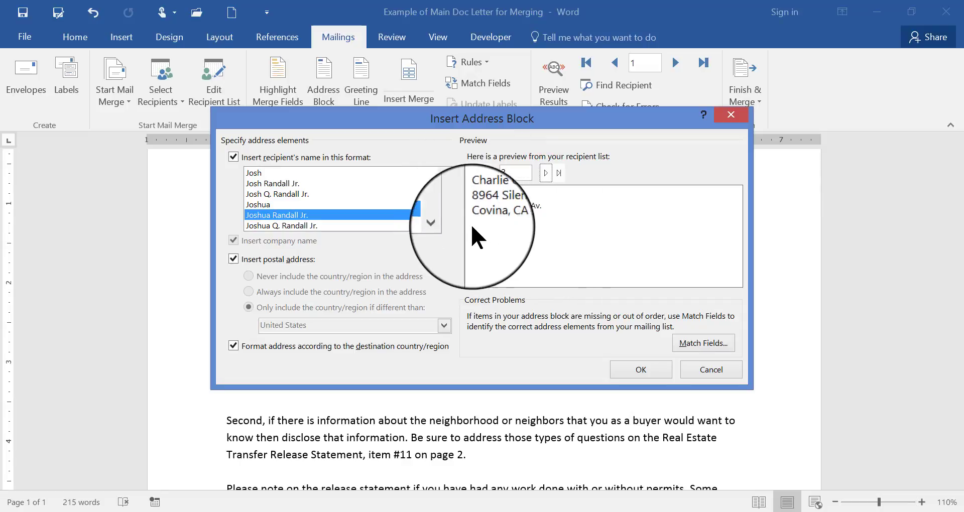
Preview the address for recipient 3 and insert the address block below the letter's date
{"action": "left_click", "coordinate": [546, 172]}
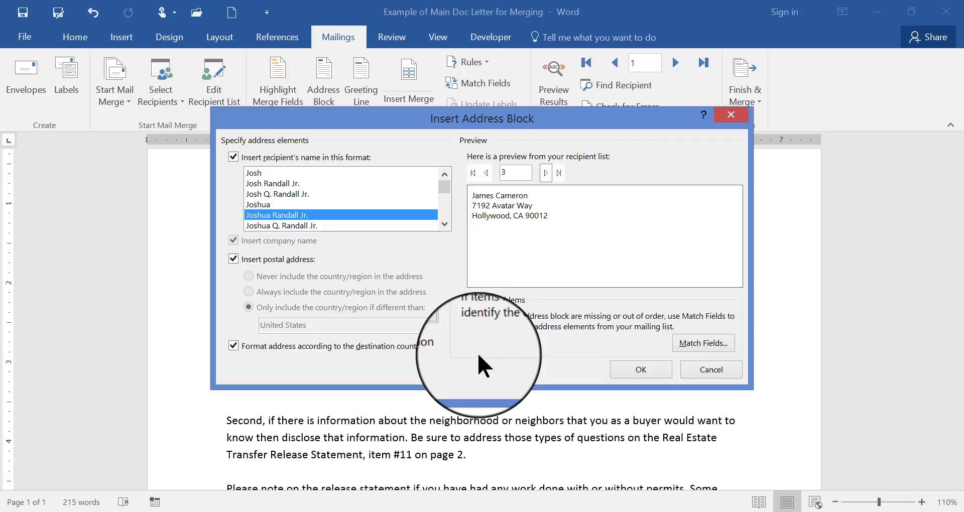
{"action": "left_click", "coordinate": [662, 371]}
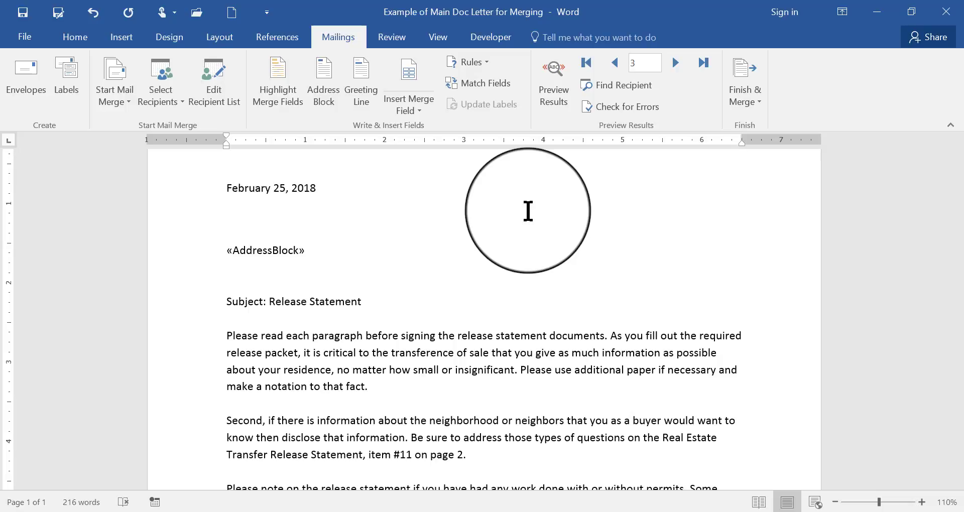
Start a greeting line for the letter and keep "Dear" as its salutation
{"action": "left_click", "coordinate": [361, 70]}
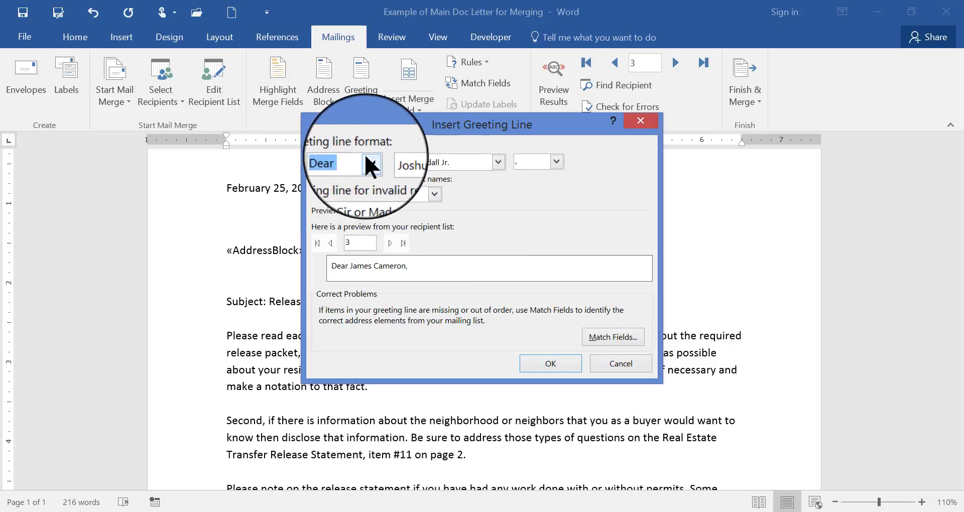
{"action": "left_click", "coordinate": [369, 161]}
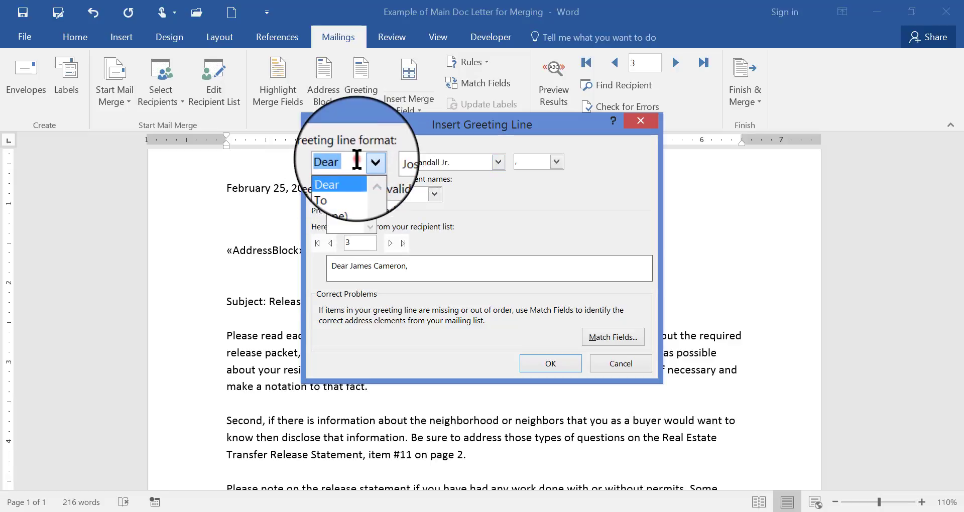
{"action": "left_click", "coordinate": [357, 160]}
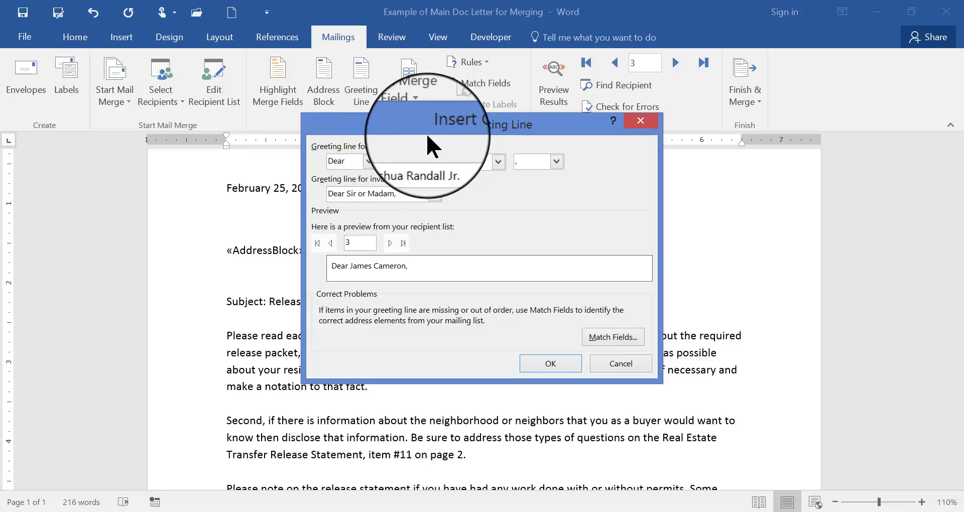
Try the greeting's nickname, surname and suffix name format, previewing it for several recipients
{"action": "left_click", "coordinate": [498, 161]}
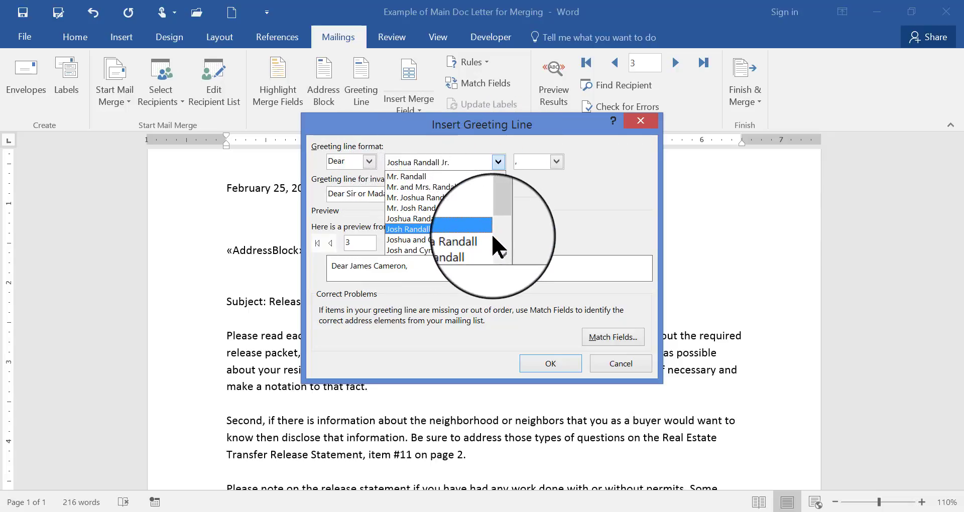
{"action": "left_click_drag", "start_coordinate": [497, 206], "coordinate": [496, 244]}
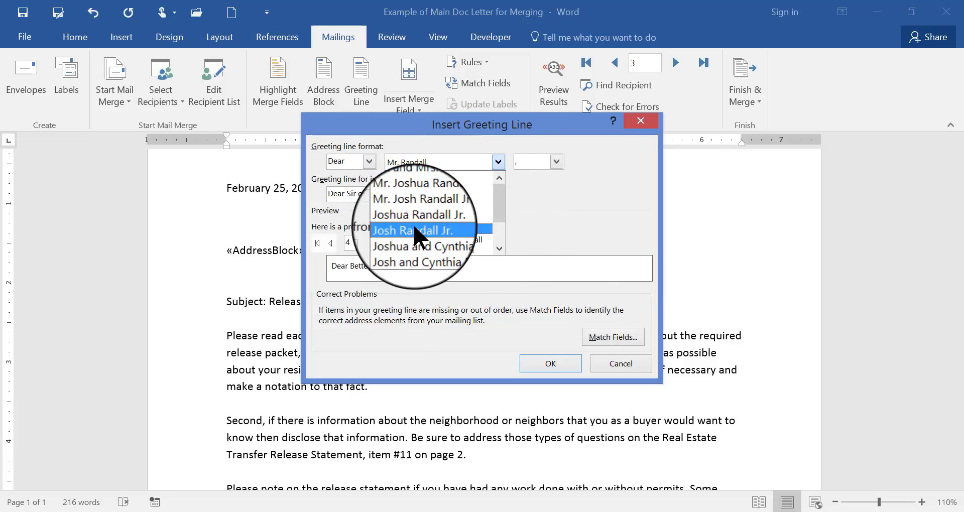
{"action": "left_click", "coordinate": [419, 232]}
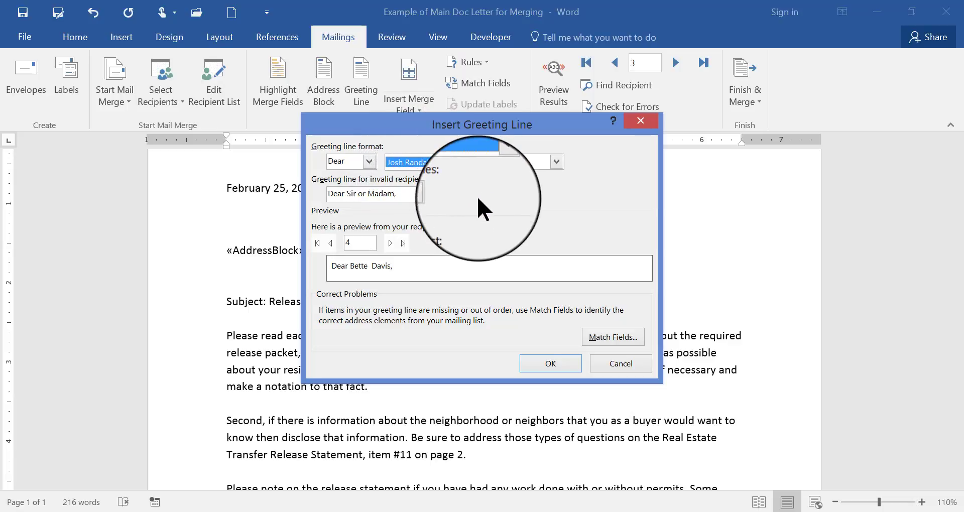
{"action": "left_click", "coordinate": [388, 244]}
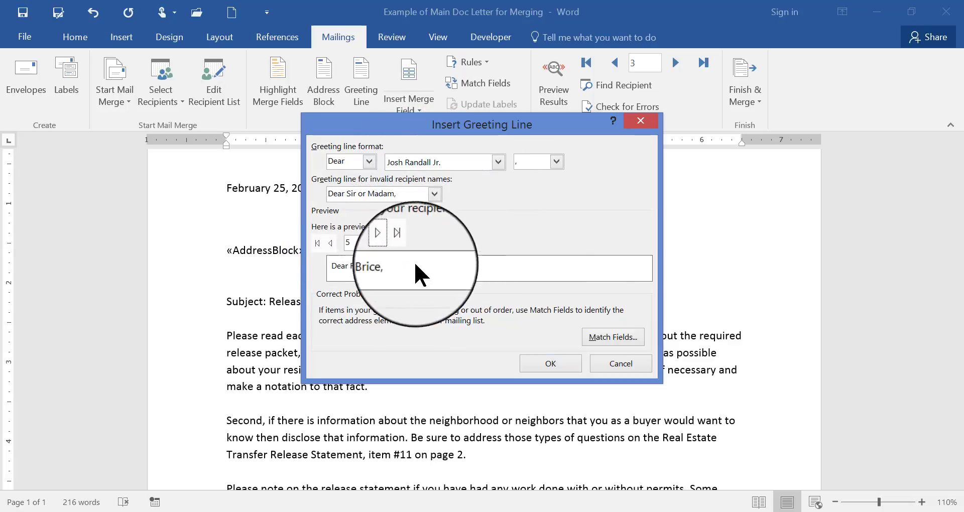
{"action": "left_click", "coordinate": [331, 243]}
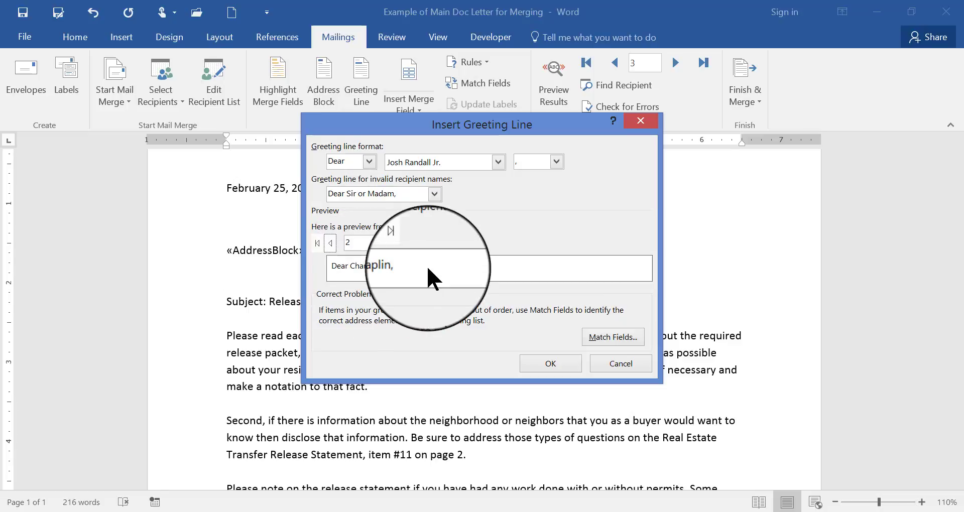
Insert the greeting line below the address block with the first-name-only format, followed by a blank line before the subject
{"action": "left_click", "coordinate": [497, 162]}
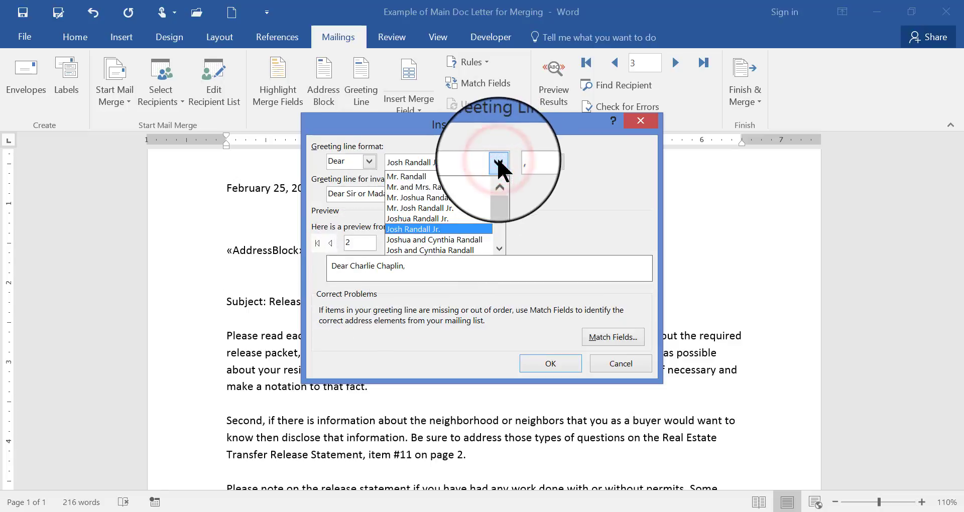
{"action": "left_click", "coordinate": [497, 162]}
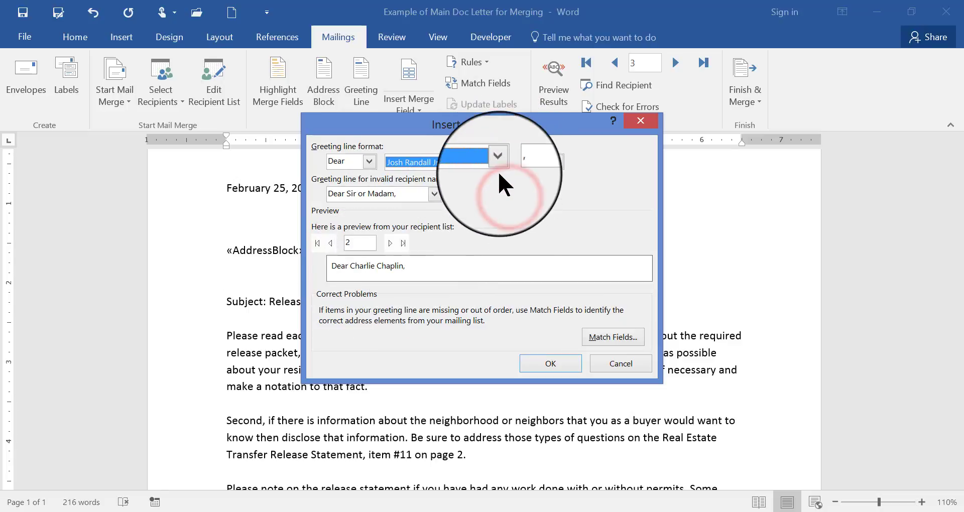
{"action": "left_click", "coordinate": [497, 162]}
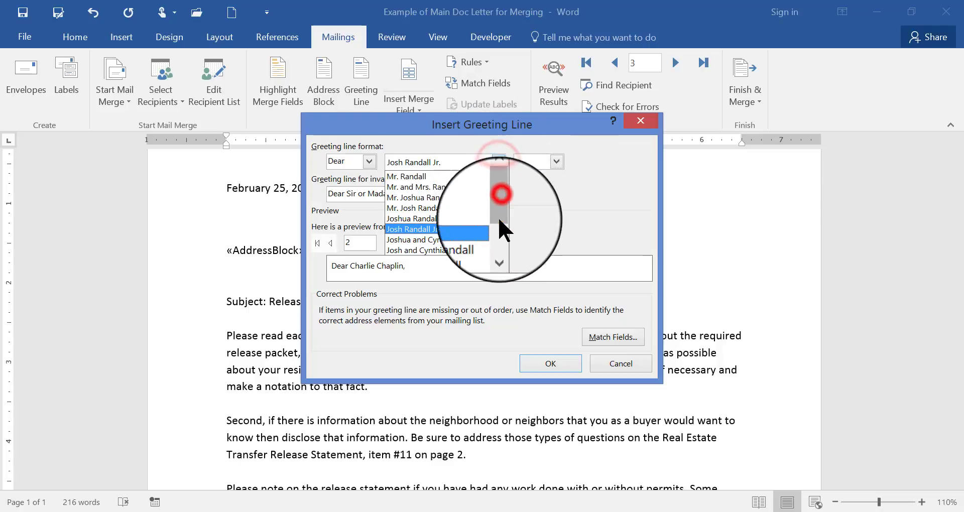
{"action": "left_click", "coordinate": [401, 221]}
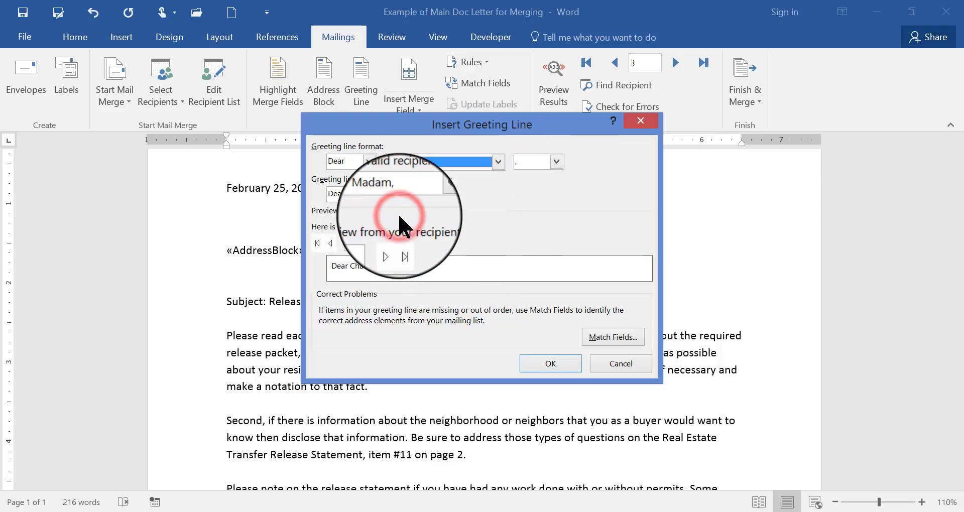
{"action": "left_click", "coordinate": [392, 241]}
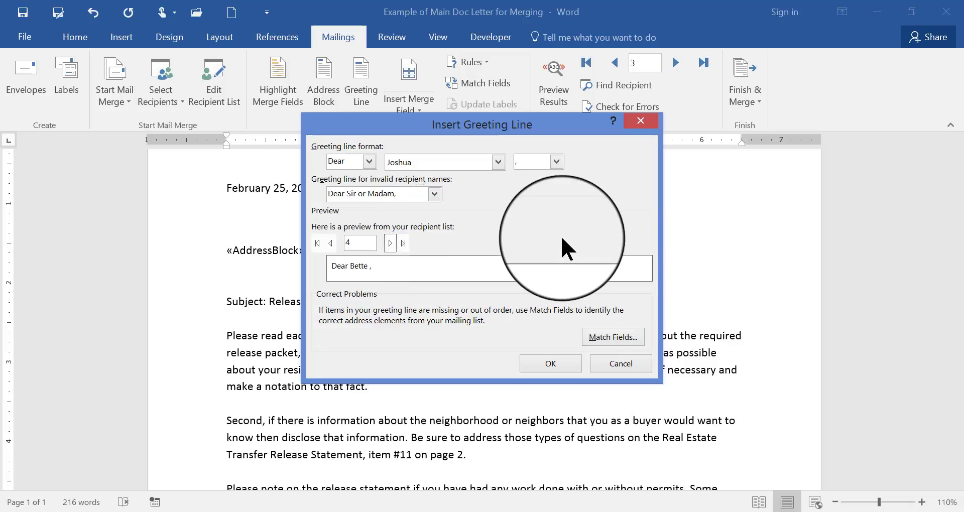
{"action": "left_click", "coordinate": [556, 362]}
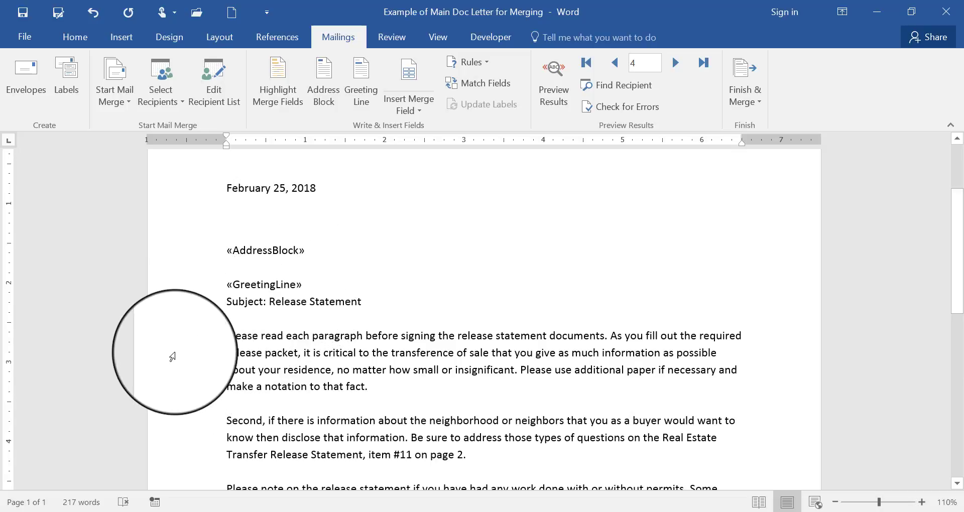
{"action": "key", "text": "Return"}
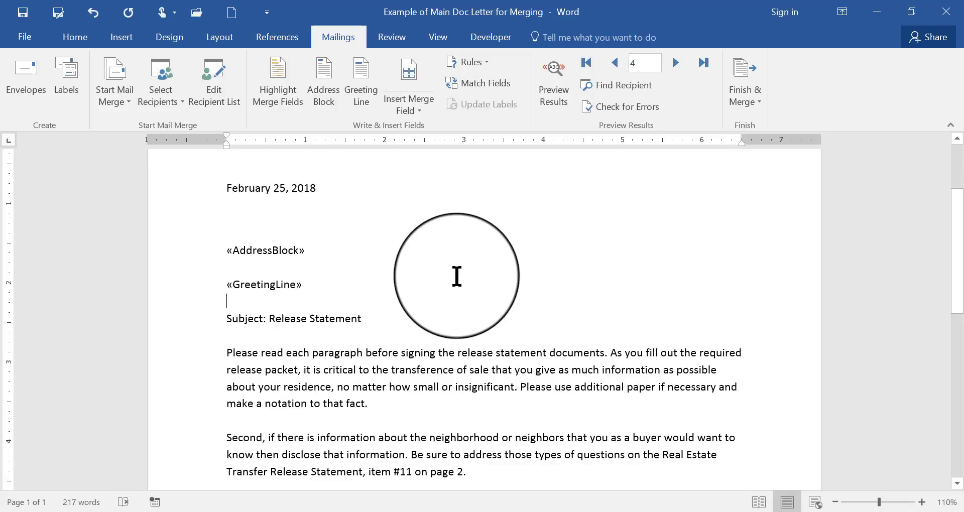
Preview the merged letter and check the address and greeting for recipients 4, 5 and 3
{"action": "left_click", "coordinate": [555, 87]}
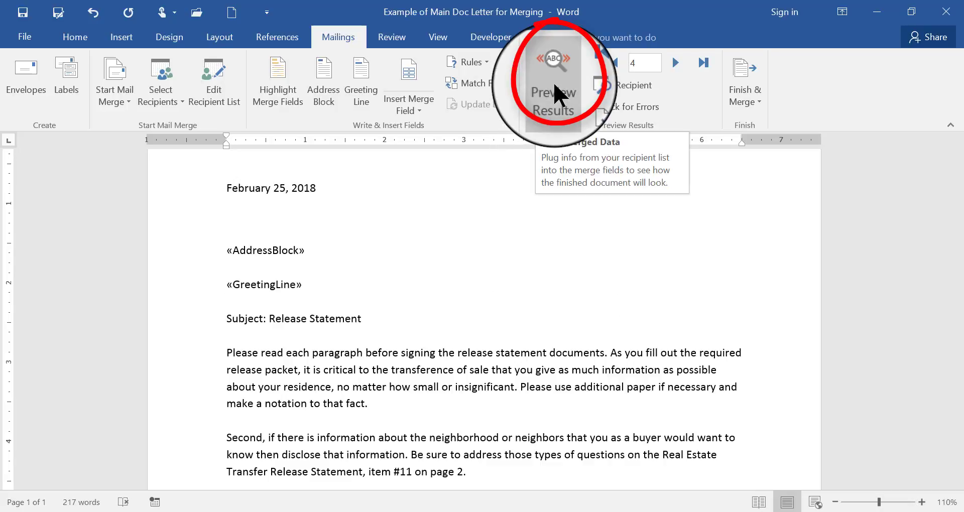
{"action": "left_click", "coordinate": [555, 88]}
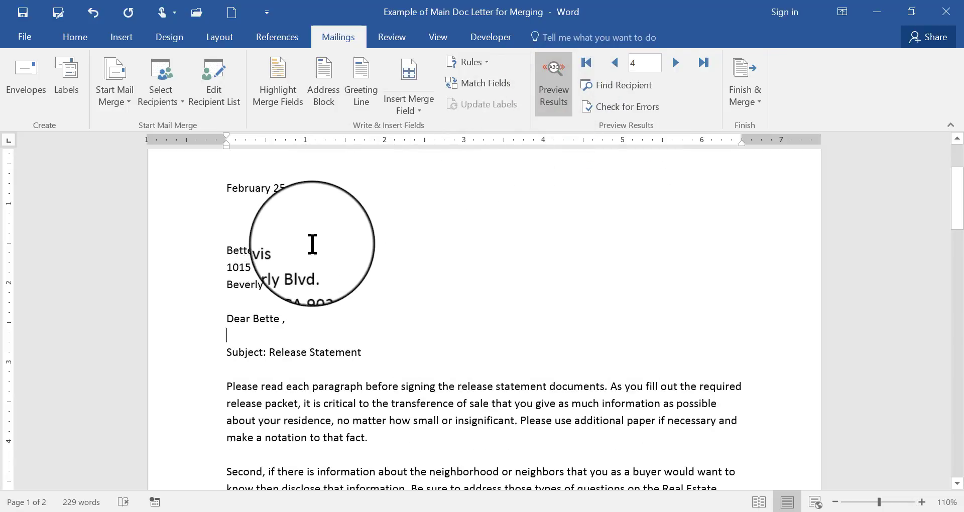
{"action": "left_click", "coordinate": [957, 187]}
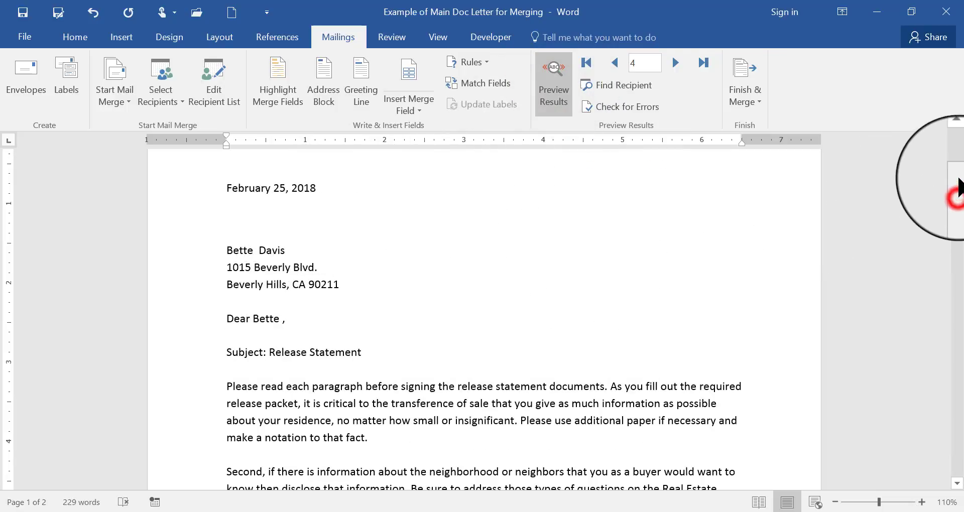
{"action": "mouse_move", "coordinate": [957, 187]}
{"action": "left_mouse_down"}
{"action": "mouse_move", "coordinate": [957, 166]}
{"action": "mouse_move", "coordinate": [961, 194]}
{"action": "left_mouse_up"}
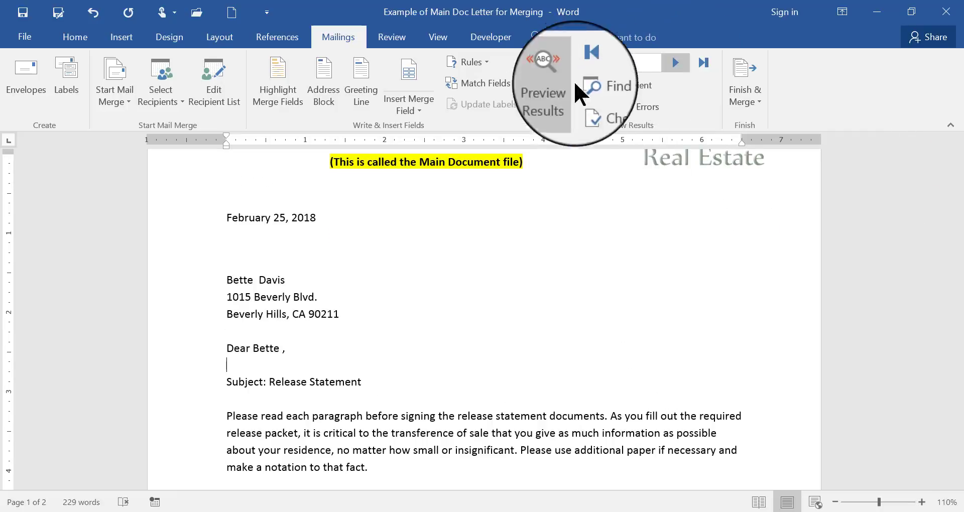
{"action": "left_click", "coordinate": [675, 62]}
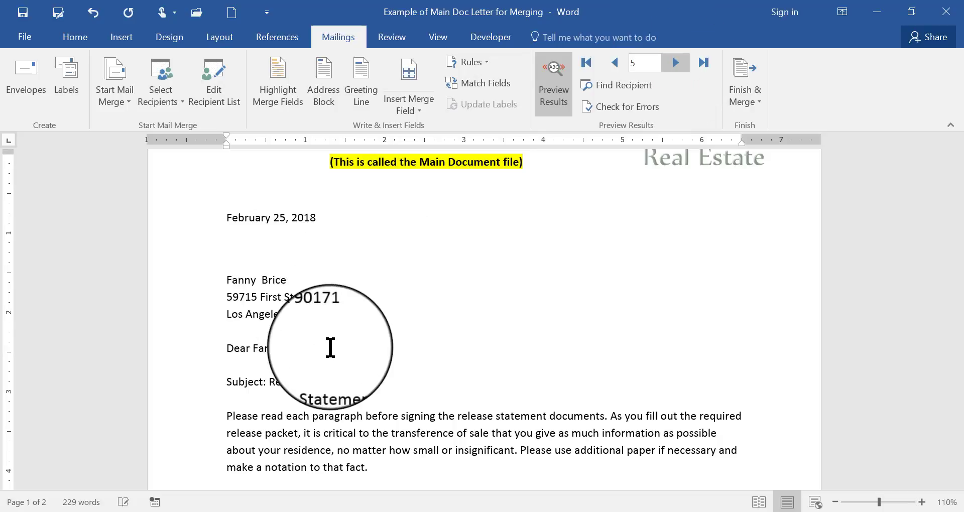
{"action": "left_click", "coordinate": [675, 62]}
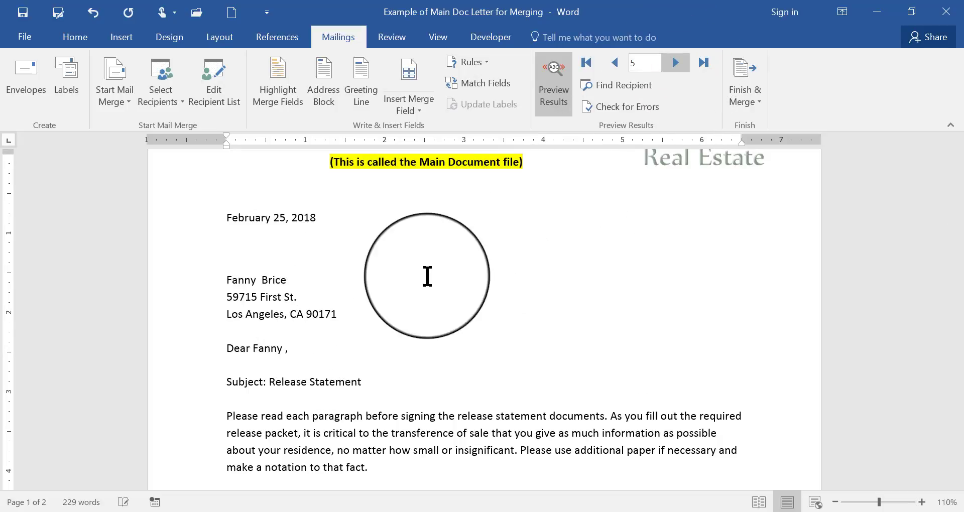
{"action": "left_click", "coordinate": [616, 66]}
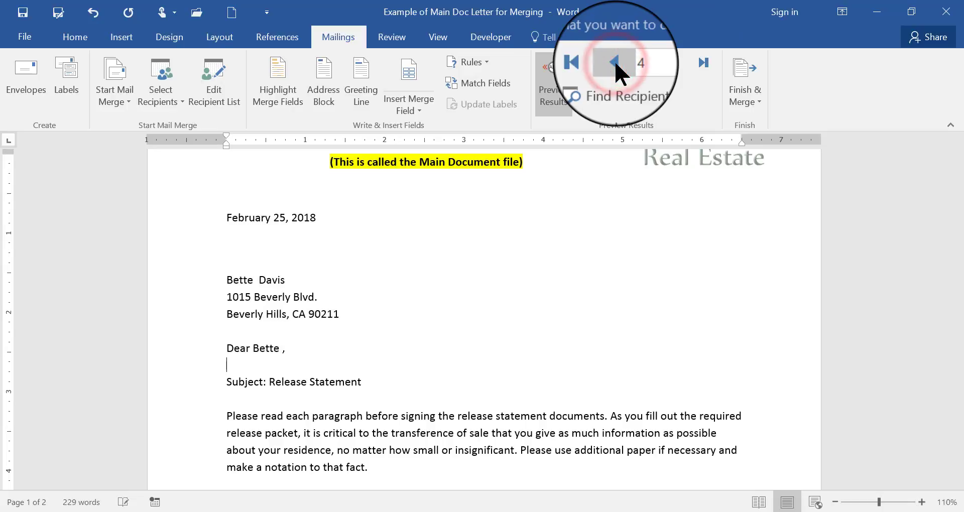
{"action": "left_click", "coordinate": [615, 63]}
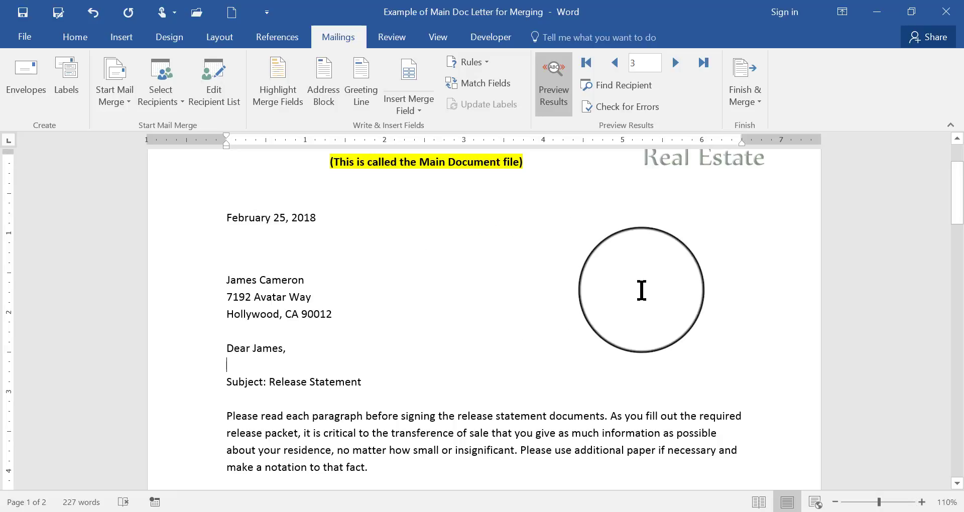
Compare the merged return date in the letter's closing paragraph for recipients 3 and 4
{"action": "scroll", "coordinate": [642, 290], "scroll_direction": "down", "scroll_amount": 2}
{"action": "scroll", "coordinate": [641, 290], "scroll_direction": "down", "scroll_amount": 2}
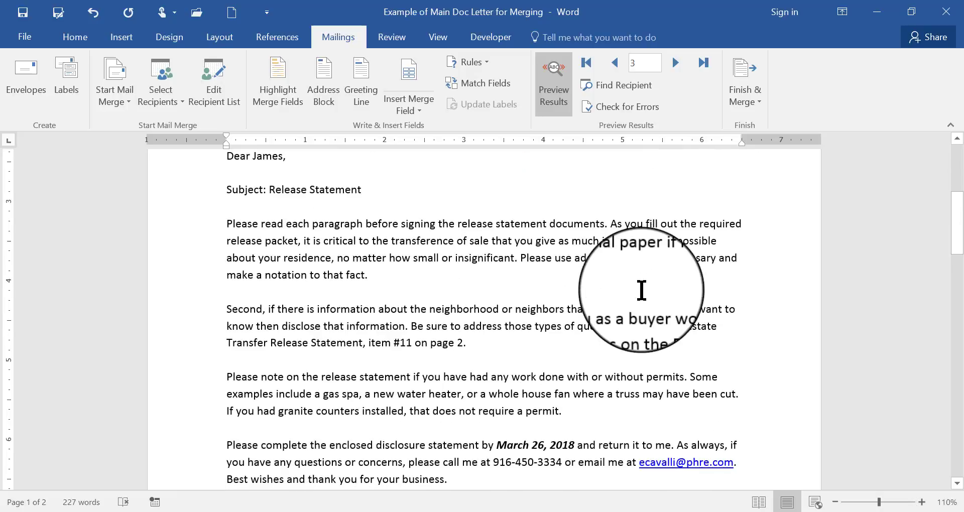
{"action": "scroll", "coordinate": [642, 291], "scroll_direction": "down", "scroll_amount": 3}
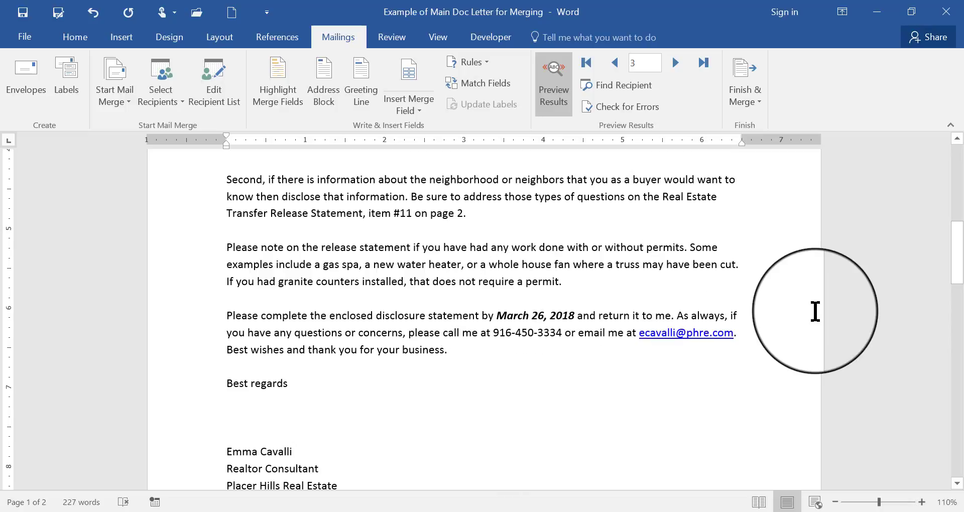
{"action": "scroll", "coordinate": [815, 311], "scroll_direction": "up", "scroll_amount": 7}
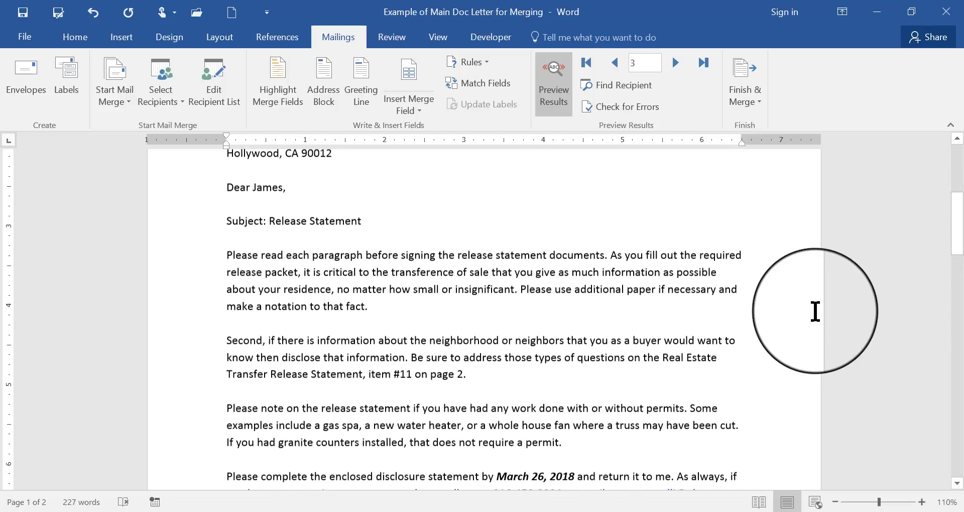
{"action": "scroll", "coordinate": [815, 311], "scroll_direction": "down", "scroll_amount": 6}
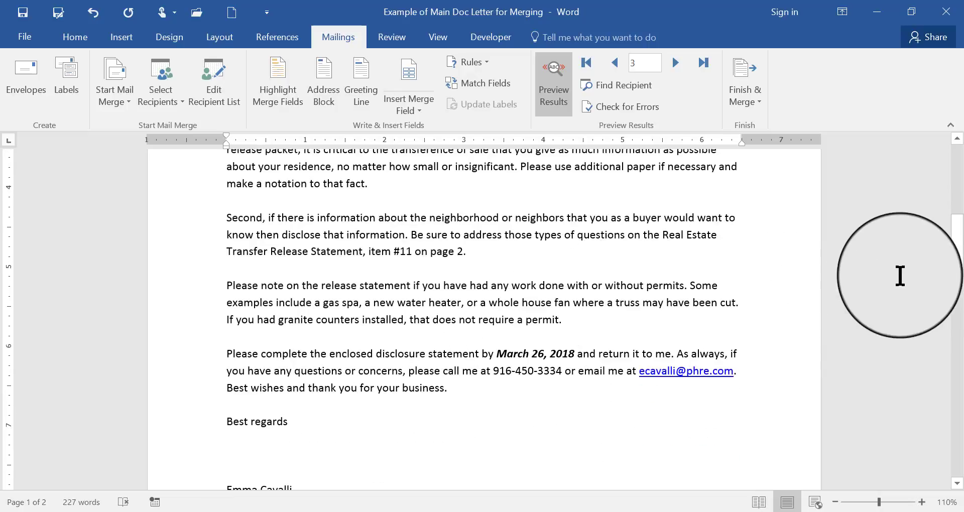
{"action": "left_click", "coordinate": [676, 62]}
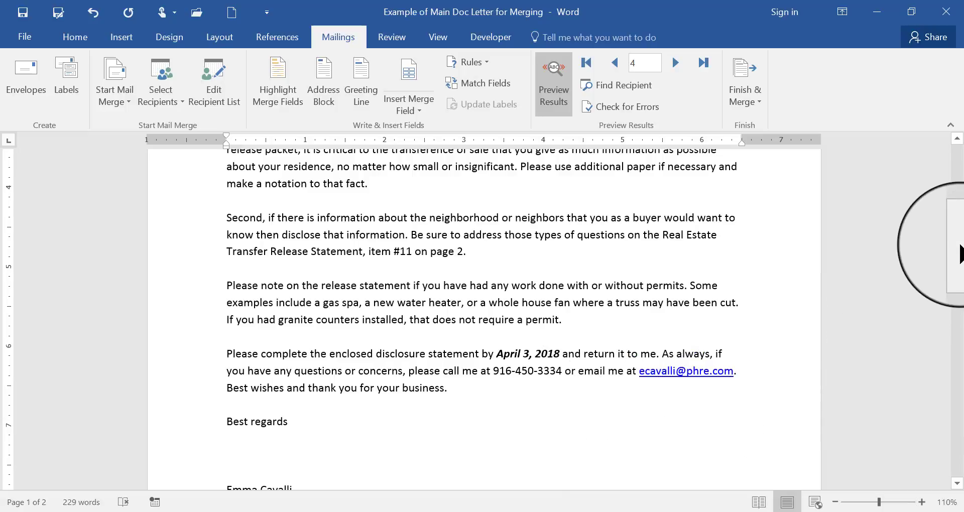
{"action": "left_click_drag", "start_coordinate": [959, 245], "coordinate": [960, 180]}
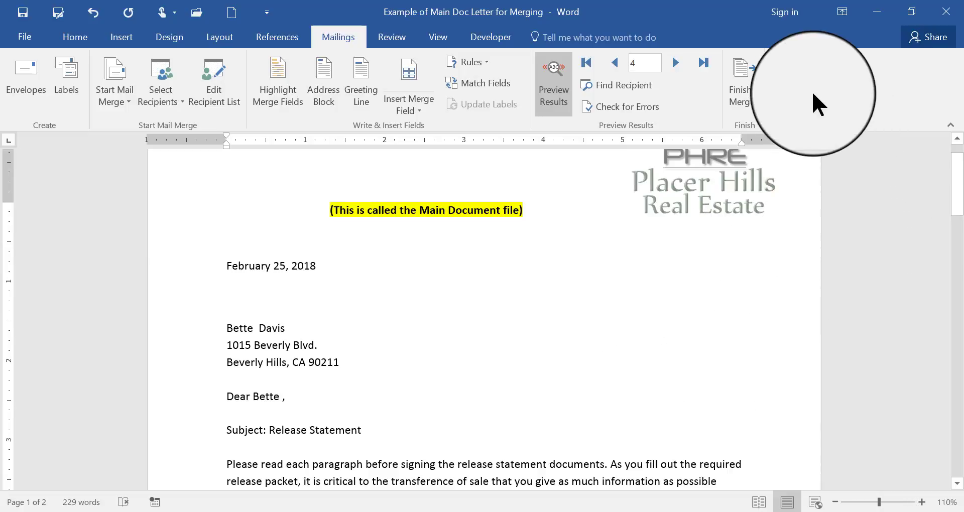
Finish the merge by generating individual editable letters in a new document for all records
{"action": "left_click", "coordinate": [746, 70]}
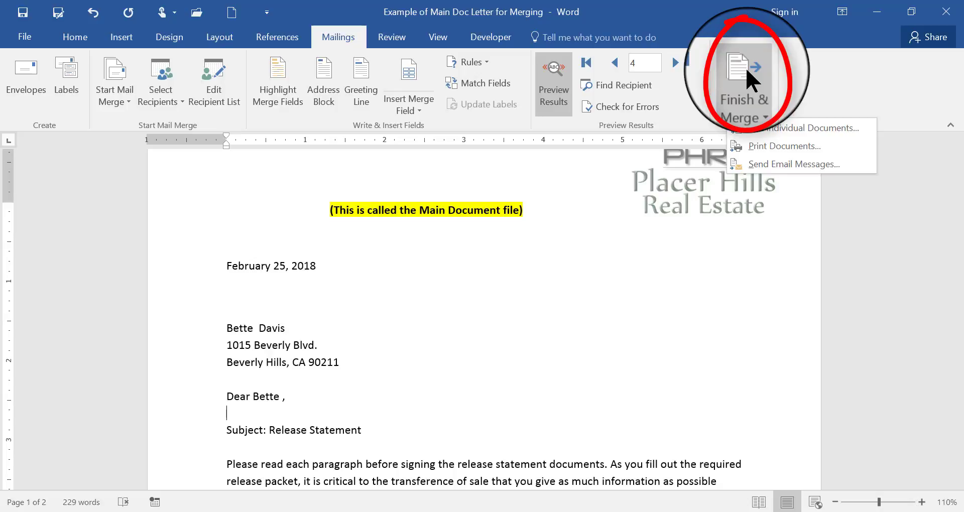
{"action": "left_click", "coordinate": [796, 128]}
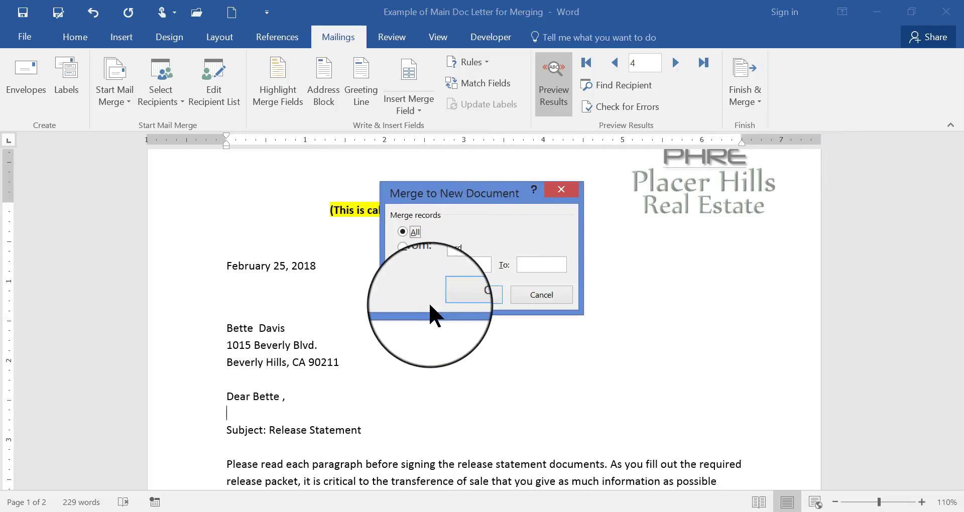
{"action": "left_click", "coordinate": [461, 301]}
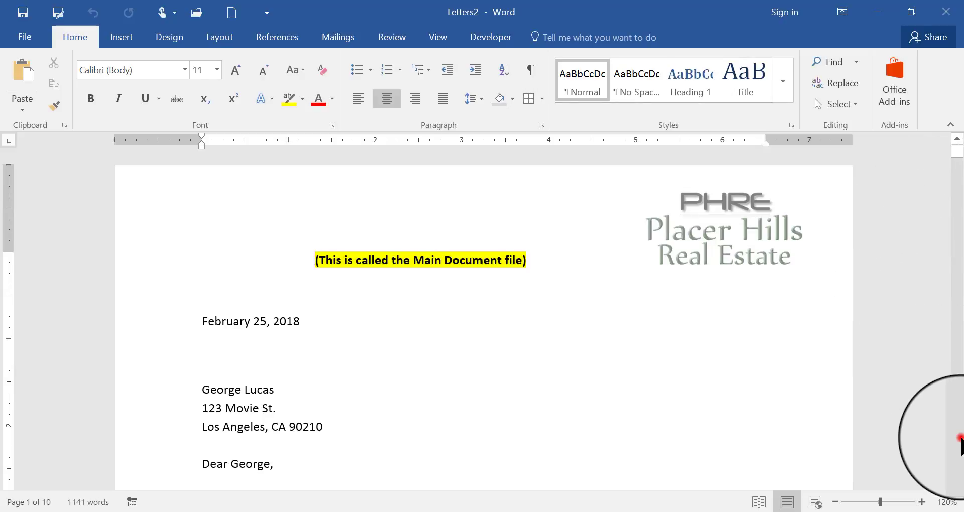
Look through the merged letters and reduce their document window so the main document shows behind it
{"action": "scroll", "coordinate": [960, 440], "scroll_direction": "down", "scroll_amount": 10}
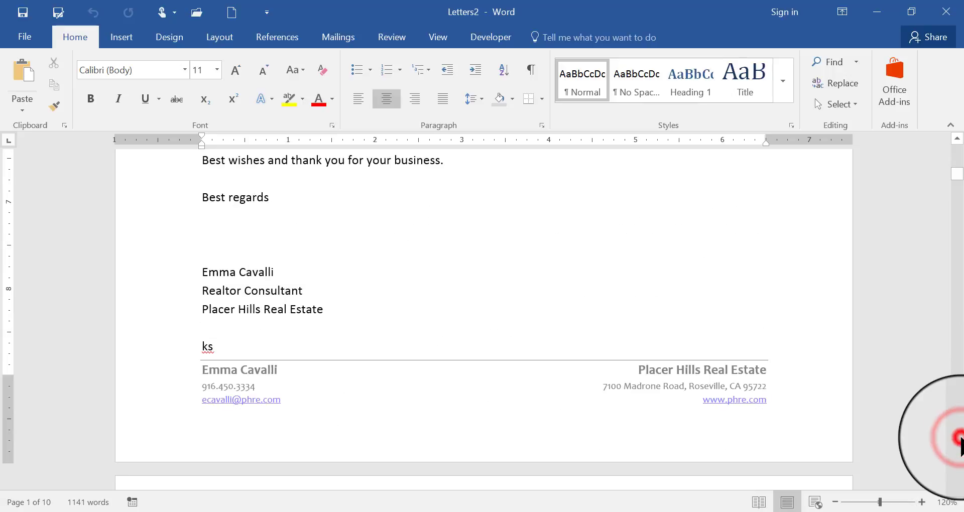
{"action": "scroll", "coordinate": [960, 439], "scroll_direction": "down", "scroll_amount": 15}
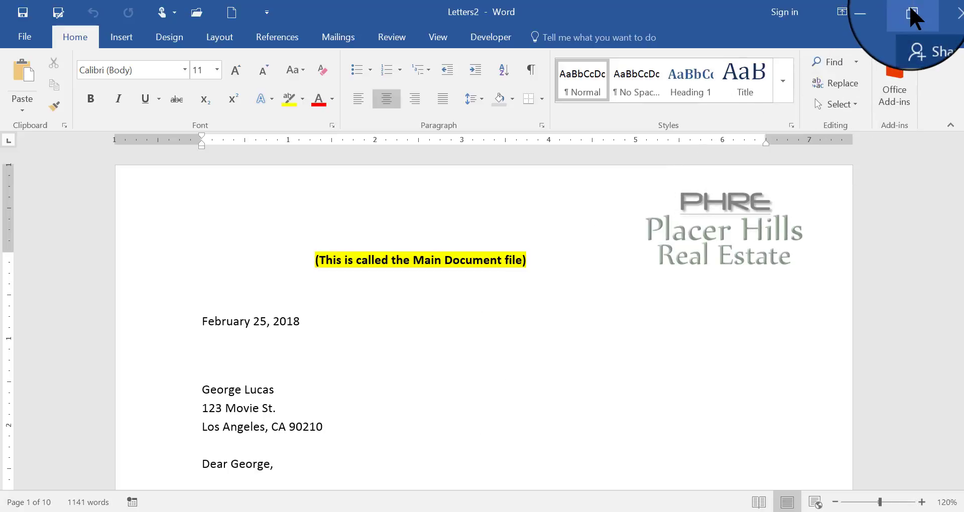
{"action": "left_click", "coordinate": [911, 11]}
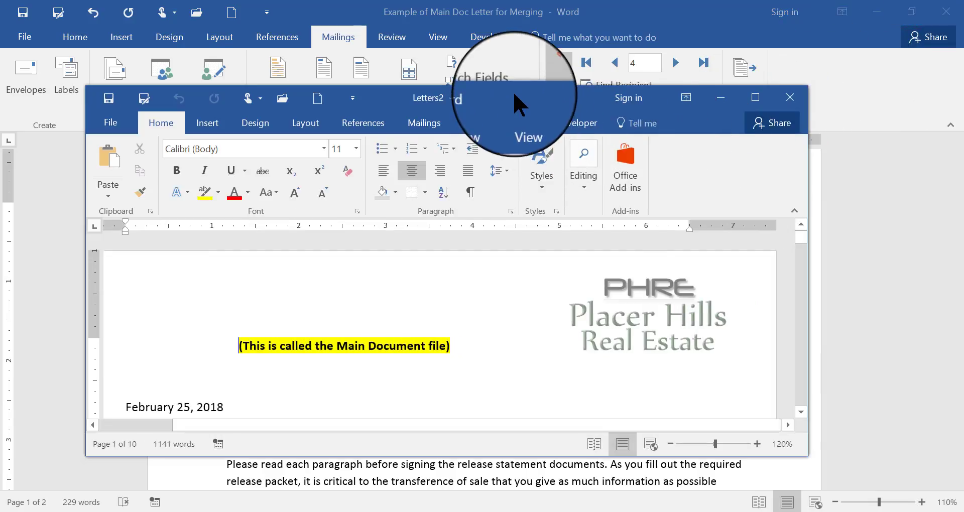
Move the merged letters window aside and minimize it to view the main letter document
{"action": "left_click_drag", "start_coordinate": [514, 94], "coordinate": [648, 220]}
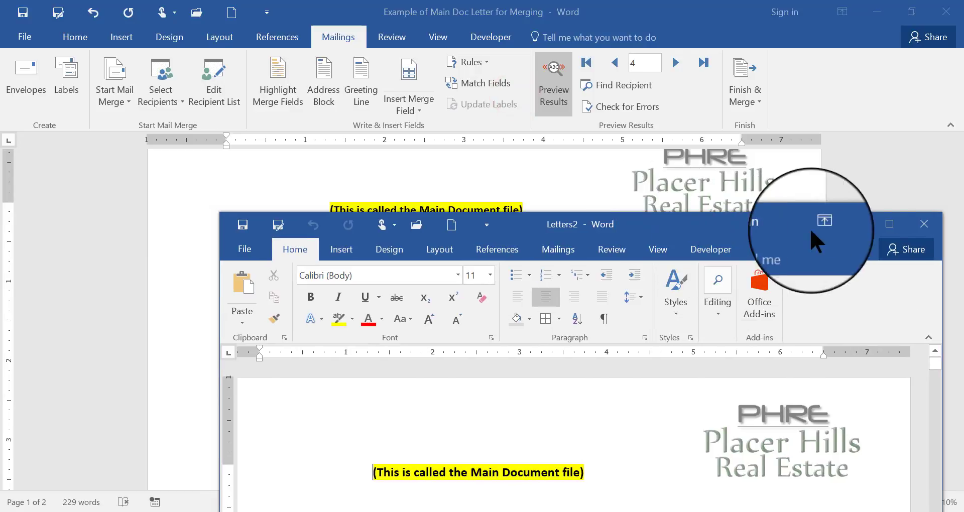
{"action": "left_click", "coordinate": [855, 225]}
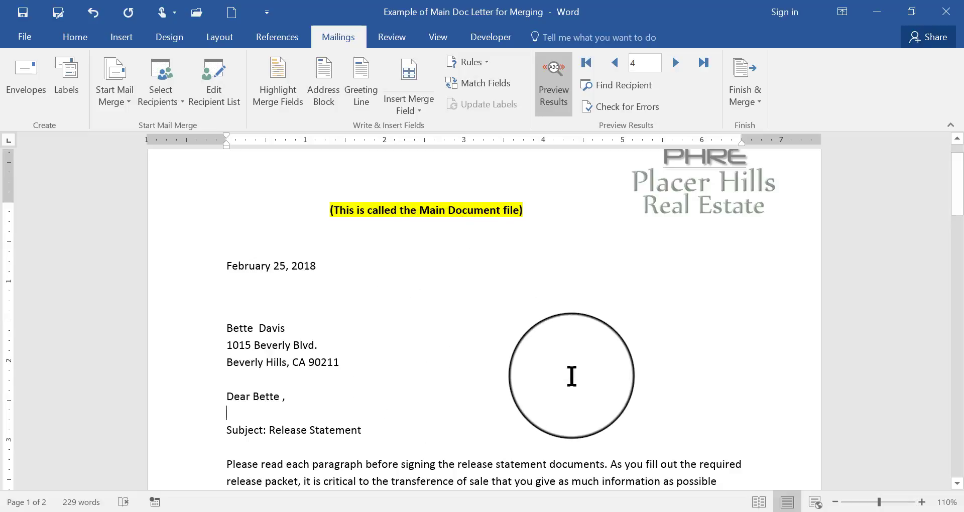
Switch to the data source table document to view the recipient records and return to the main letter document
{"action": "left_click", "coordinate": [284, 511]}
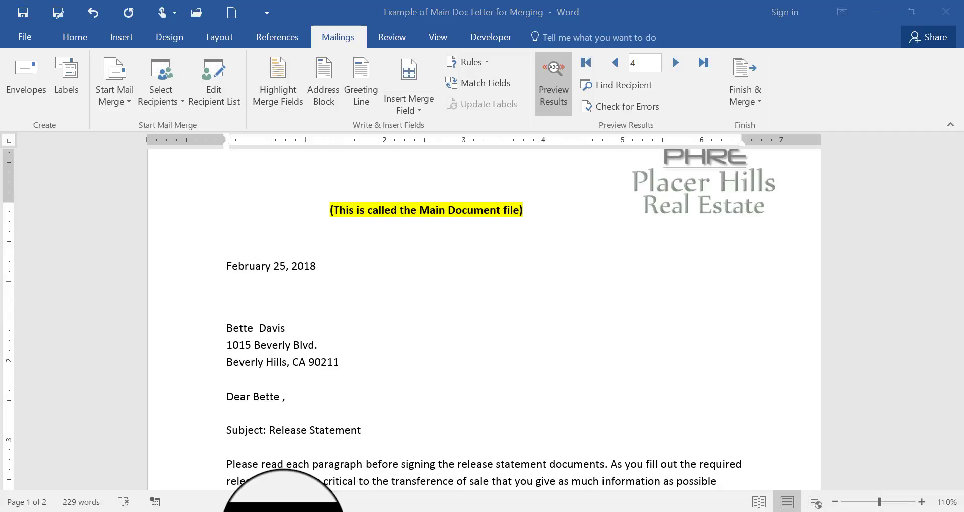
{"action": "left_click", "coordinate": [162, 452]}
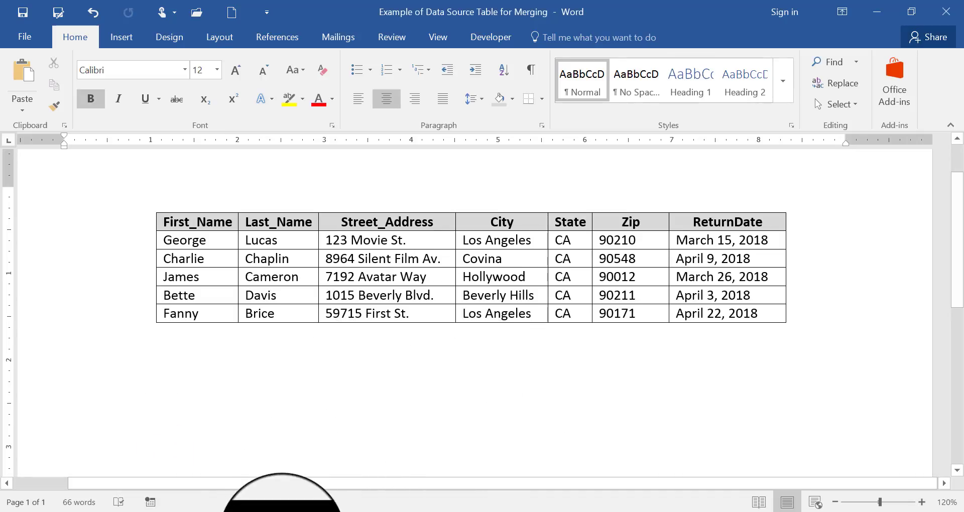
{"action": "left_click", "coordinate": [282, 511]}
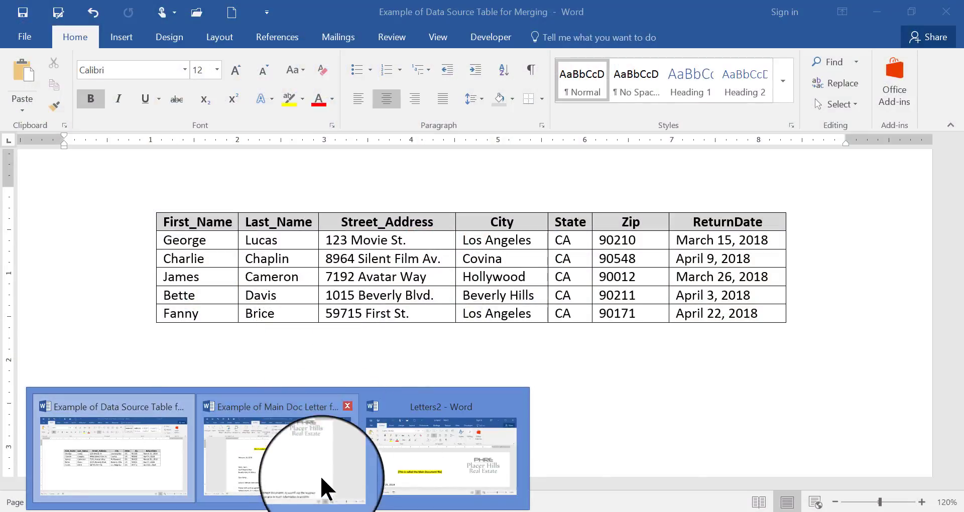
{"action": "left_click", "coordinate": [316, 464]}
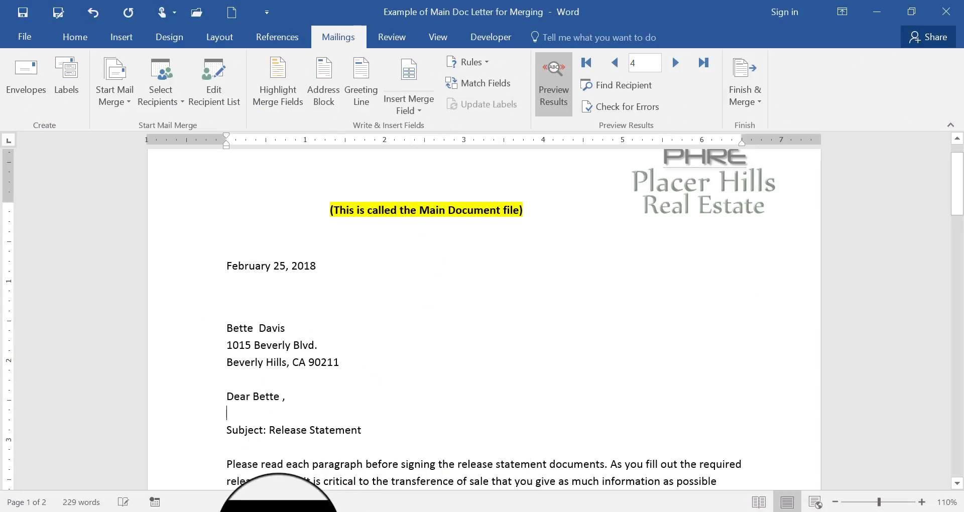
Bring back the merged letters document, maximize its window, and look through it from the first letter to page 5
{"action": "left_click", "coordinate": [465, 484]}
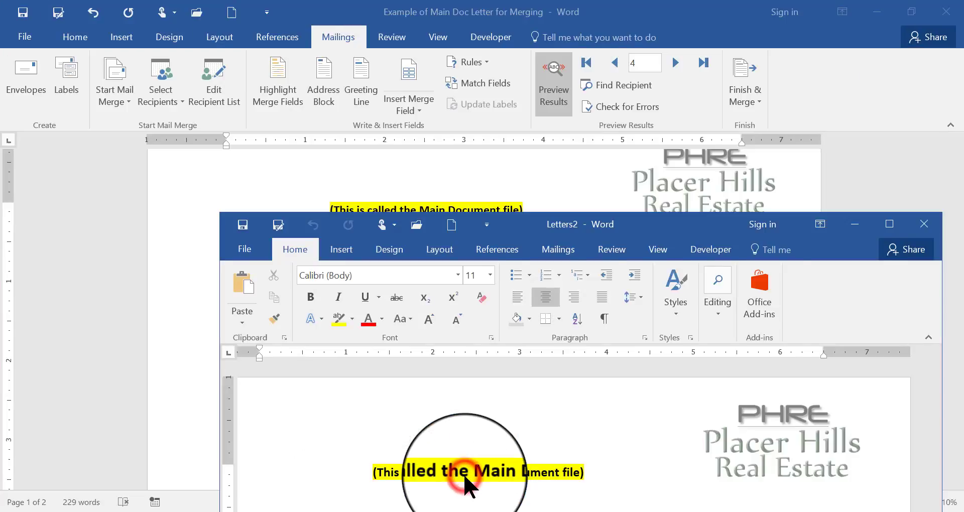
{"action": "left_click", "coordinate": [889, 224]}
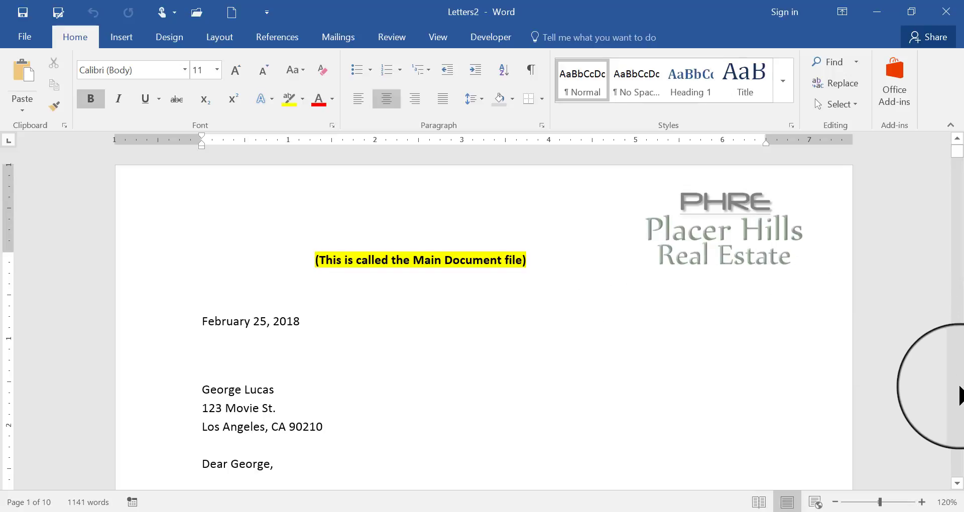
{"action": "left_click", "coordinate": [958, 391]}
{"action": "left_click", "coordinate": [959, 165]}
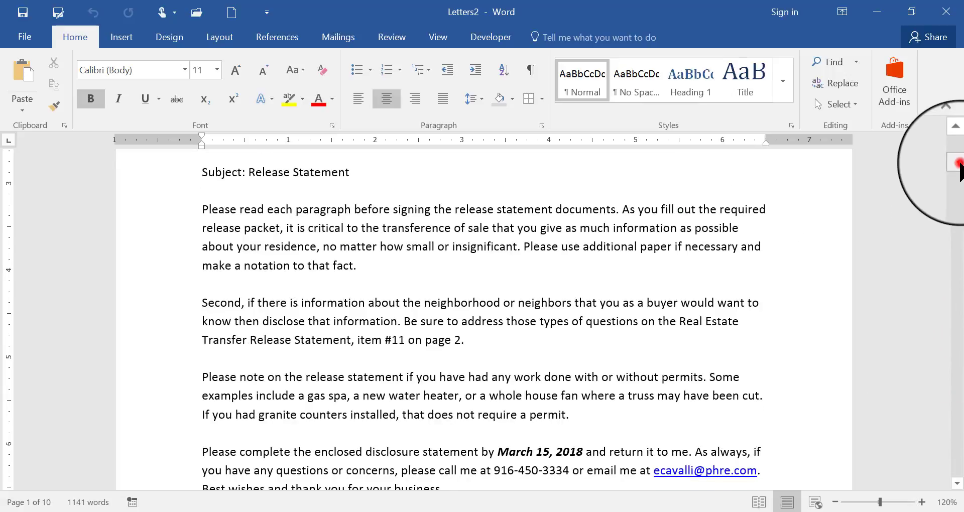
{"action": "left_click_drag", "start_coordinate": [959, 164], "coordinate": [957, 286]}
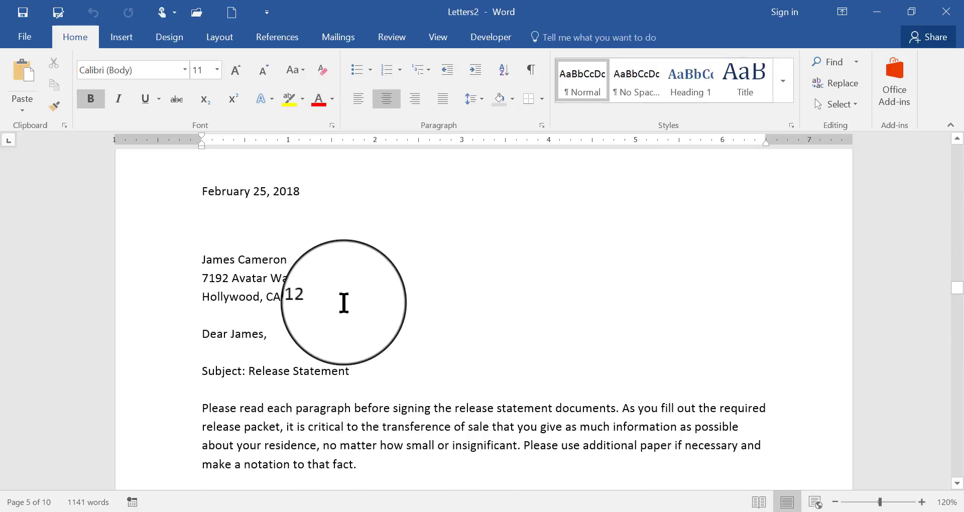